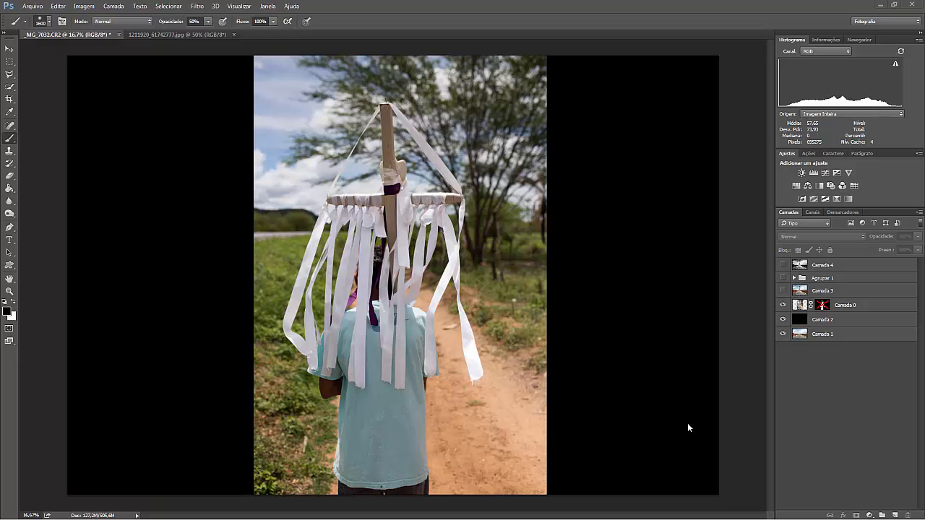
Preview the composite by hiding Camada 2, enabling Camada 0's layer mask and showing Camada 3, Agrupar 1 and Camada 4.
key("w")
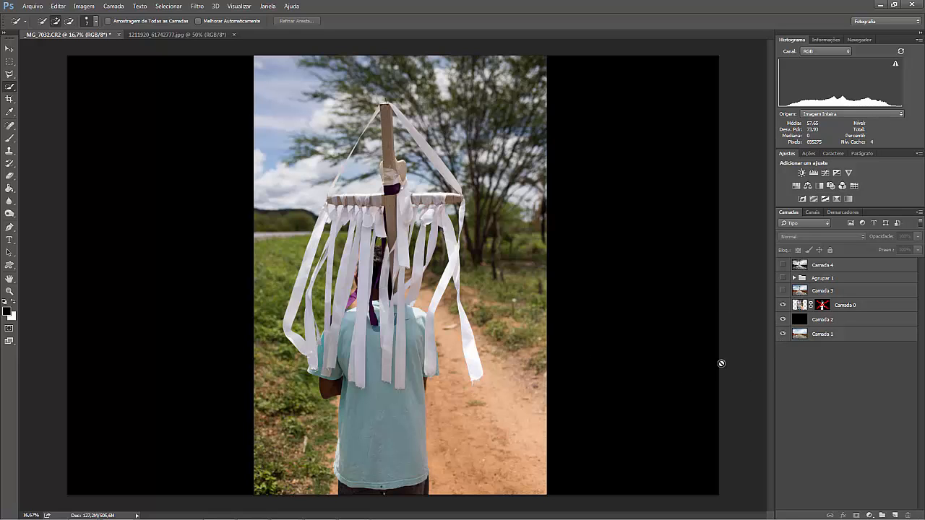
left_click(783, 320)
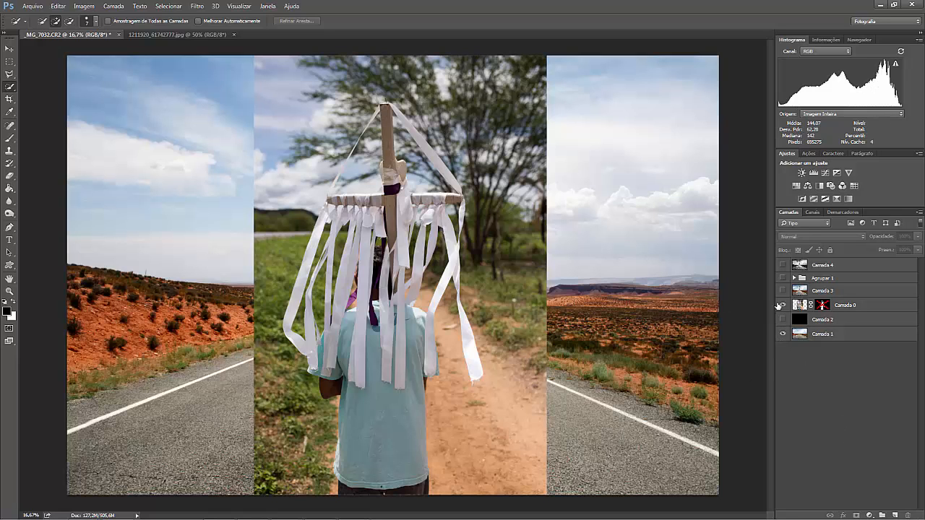
left_click(820, 308, "shift")
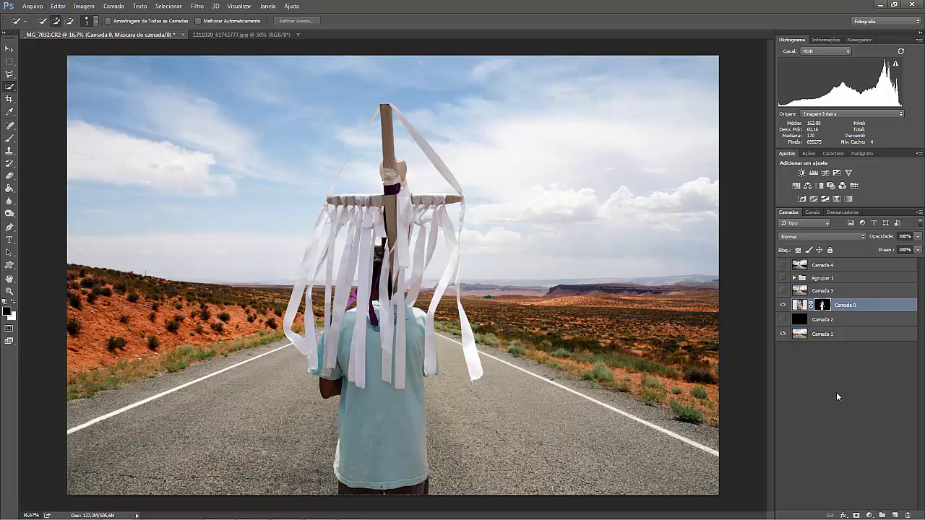
left_click(783, 291)
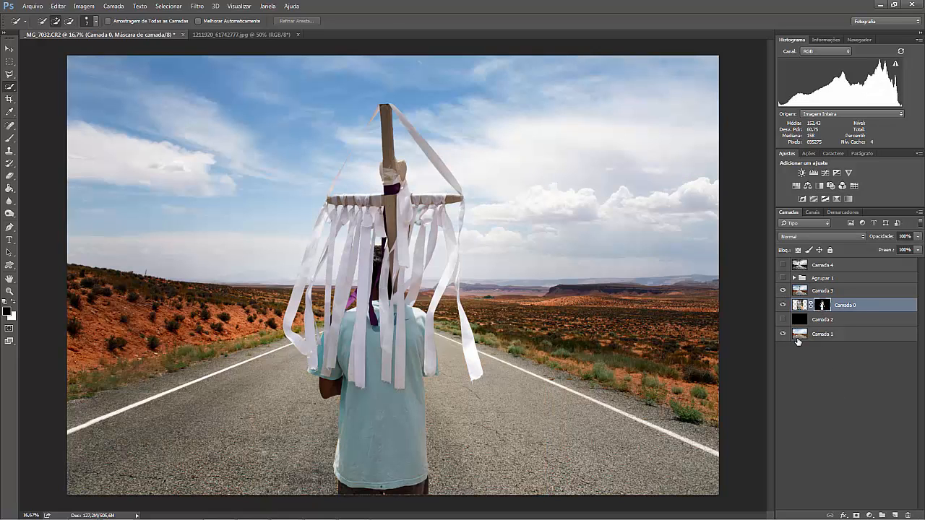
left_click(782, 279)
left_click(782, 265)
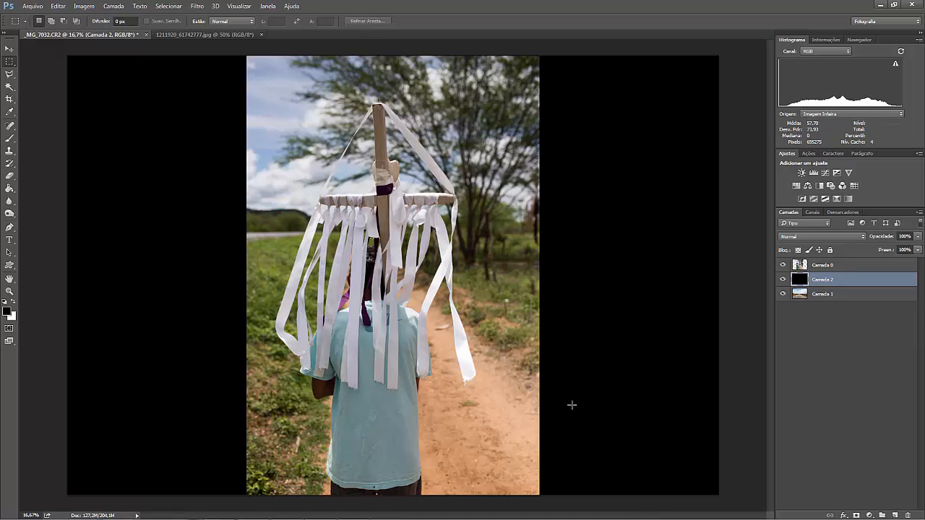
Select the man's shirt, arm and head on Camada 0 with the Quick Selection tool.
key("alt+bracketright")
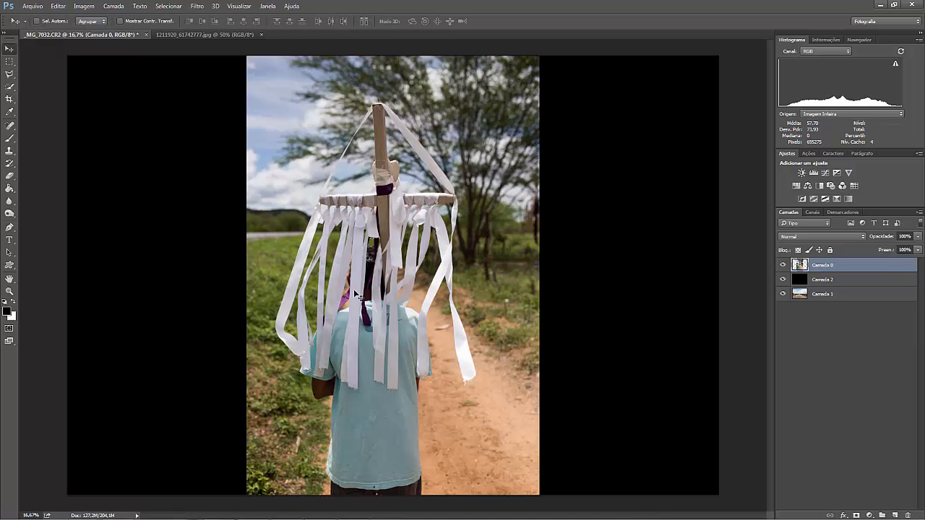
left_click(10, 86)
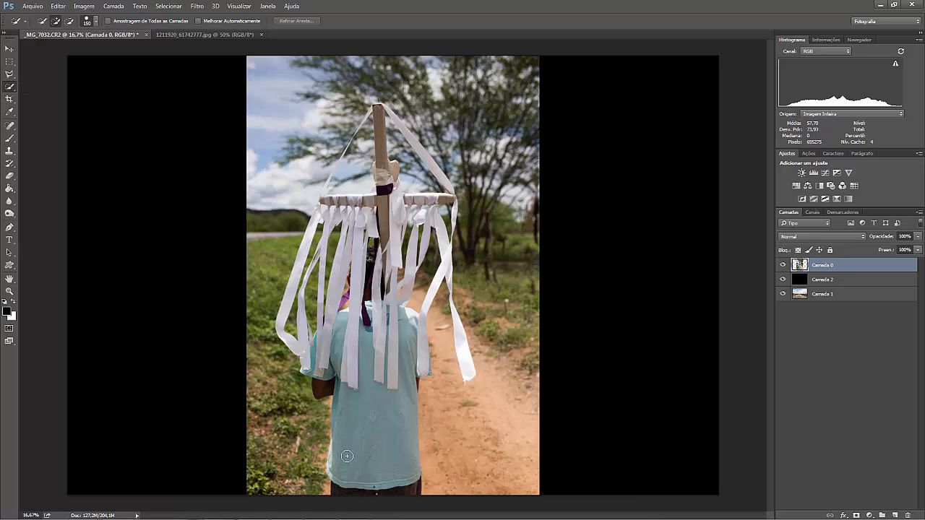
mouse_move(348, 480)
left_mouse_down()
mouse_move(366, 400)
mouse_move(408, 383)
mouse_move(405, 337)
mouse_move(415, 322)
mouse_move(411, 362)
mouse_move(318, 356)
mouse_move(323, 386)
left_mouse_up()
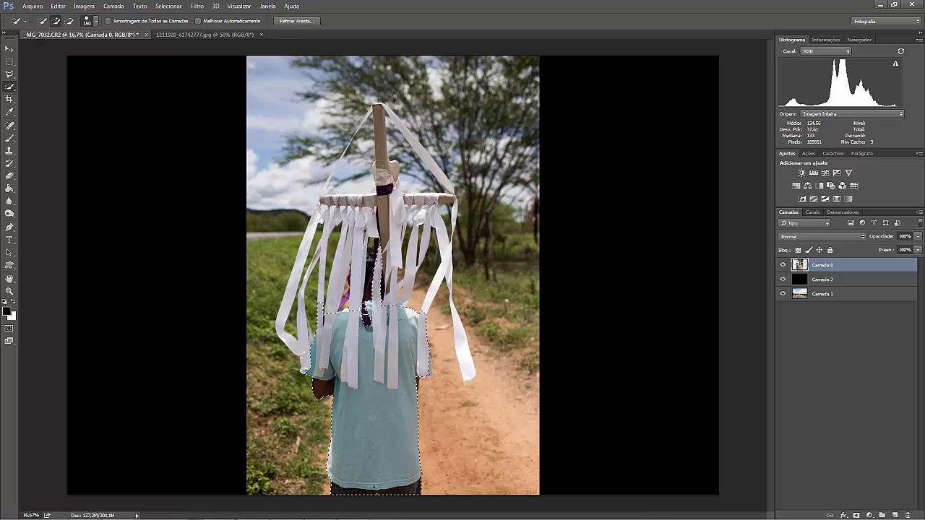
left_click_drag(363, 318, 360, 281)
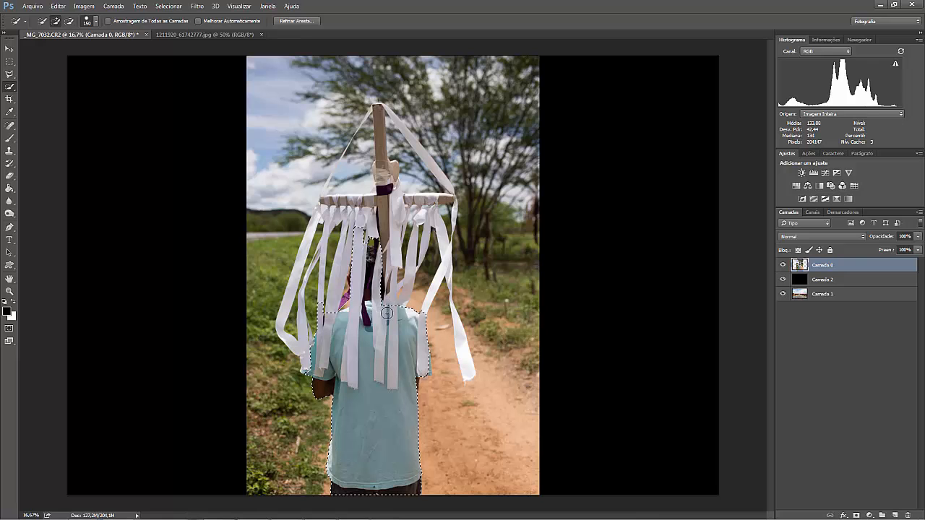
Add the outer hanging ribbons on the cross's right side to the selection with a smaller brush.
key("bracketleft")
key("bracketleft")
key("bracketleft")
key("bracketleft")
key("bracketleft")
key("bracketleft")
left_click(462, 357)
key("ctrl+plus")
key("ctrl+plus")
key("ctrl+plus")
key("bracketleft")
key("bracketleft")
key("bracketleft")
key("bracketleft")
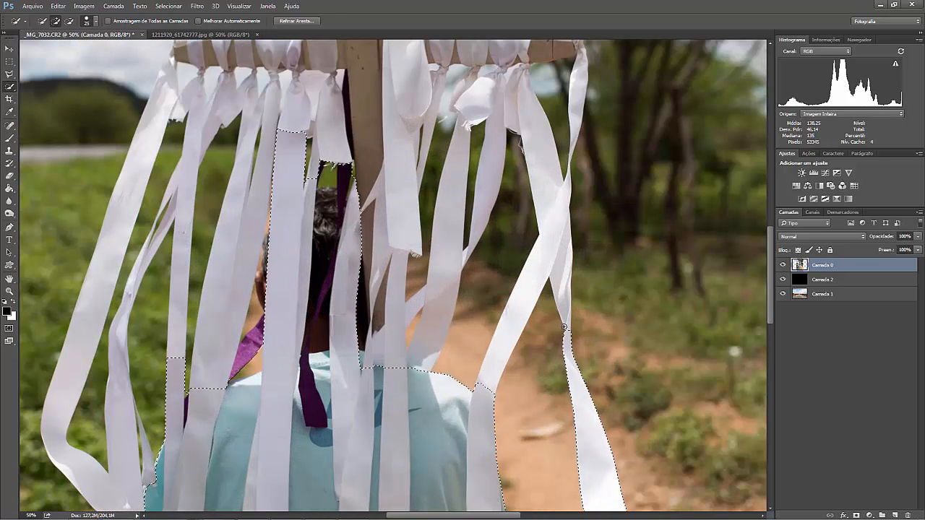
mouse_move(563, 301)
left_mouse_down()
mouse_move(559, 241)
mouse_move(490, 372)
left_mouse_up()
mouse_move(499, 347)
left_mouse_down()
mouse_move(477, 227)
mouse_move(461, 250)
left_mouse_up()
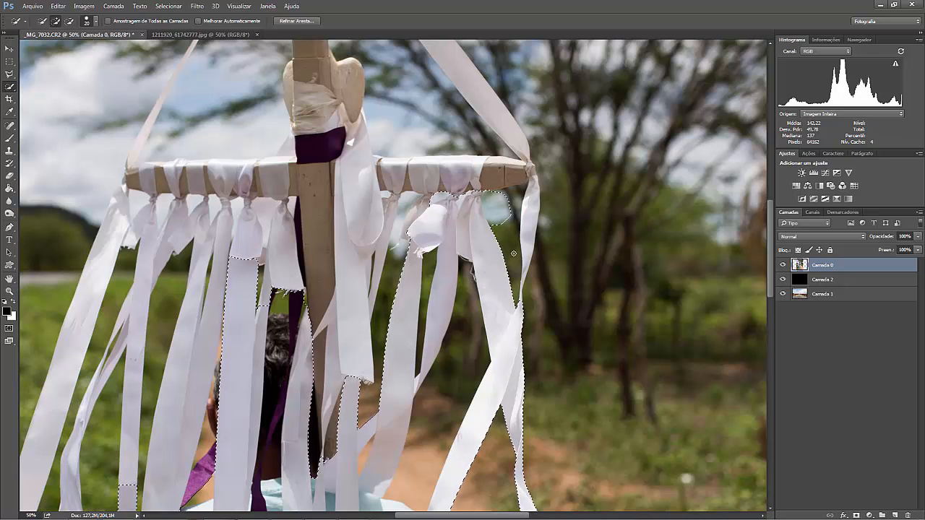
Subtract the background gap between the ribbon knots beneath the right crossbar using a fine brush.
key("alt")
key("ctrl+plus")
key("ctrl+plus")
key("ctrl+plus")
key("ctrl+plus")
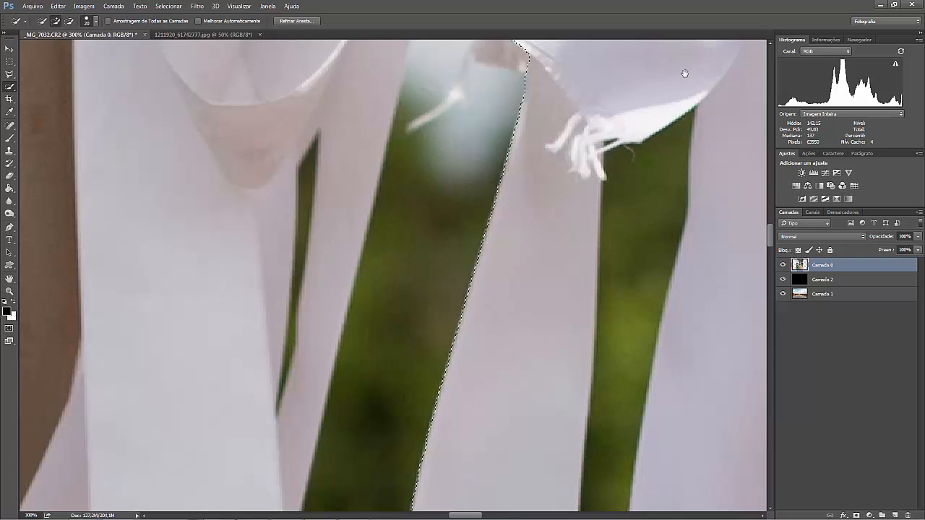
left_click_drag(685, 74, 396, 483)
key("space")
left_click_drag(543, 297, 438, 314)
key("bracketleft")
key("bracketleft")
key("bracketleft")
key("bracketleft")
key("bracketleft")
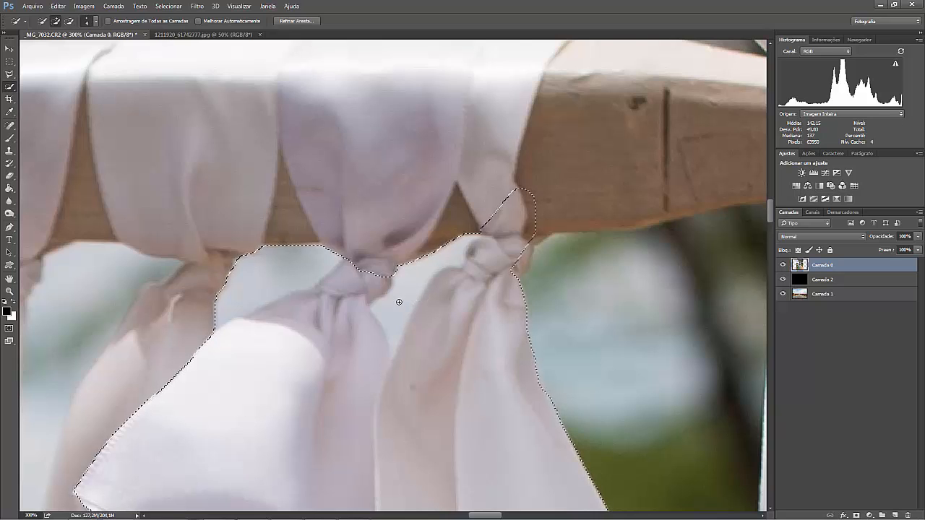
key("alt")
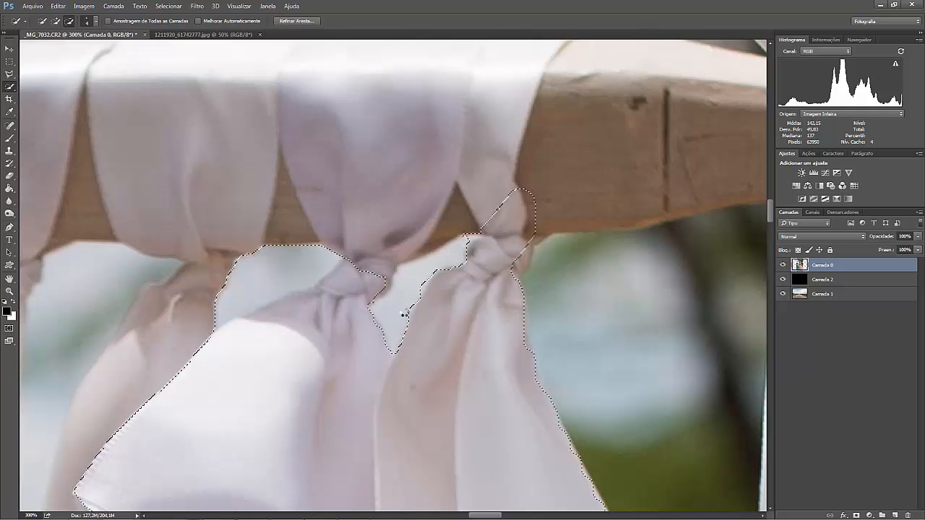
Add the front face of the crossbar's right wooden end to the selection with a slightly larger brush.
scroll(498, 216, "up", 1)
key("bracketright")
key("bracketright")
key("bracketright")
key("bracketright")
key("bracketright")
mouse_move(506, 230)
left_mouse_down()
mouse_move(639, 223)
mouse_move(436, 245)
left_mouse_up()
left_click_drag(506, 329, 487, 357)
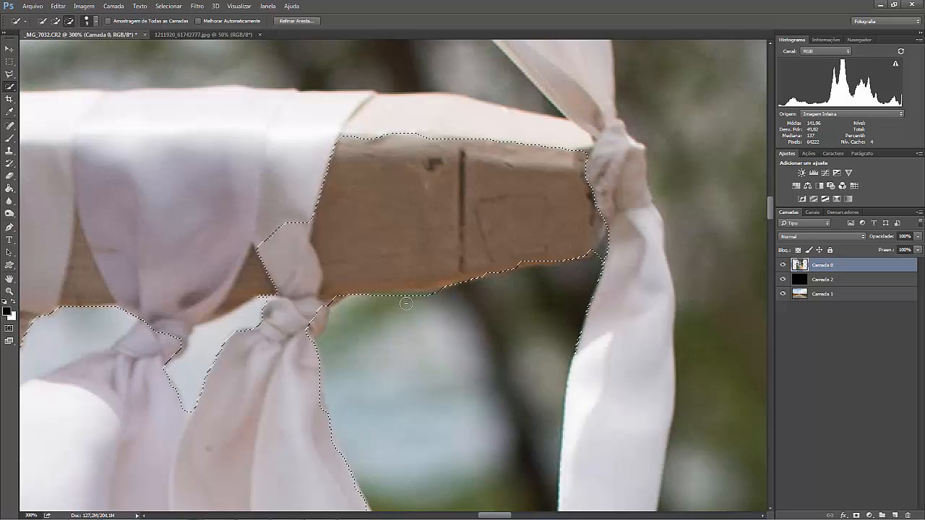
Add the top face of the crossbar's right end and the ribbon knot at its tip to the selection.
scroll(406, 304, "up", 3)
left_click_drag(386, 212, 396, 223)
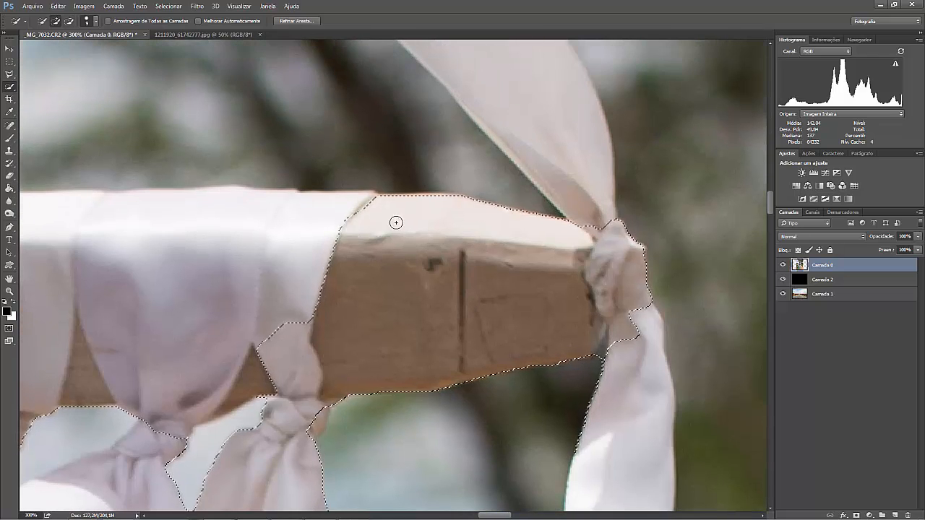
scroll(527, 369, "down", 7)
scroll(578, 238, "up", 1)
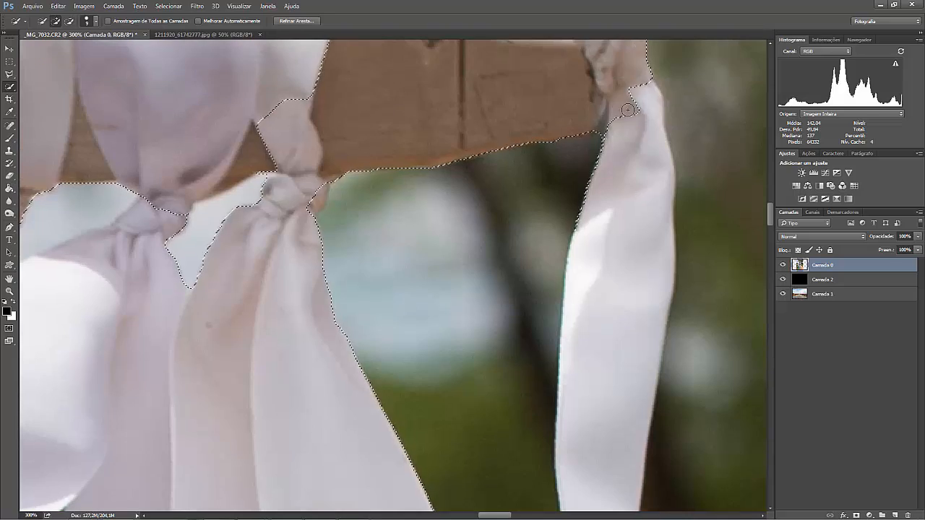
mouse_move(627, 110)
left_mouse_down()
mouse_move(620, 93)
mouse_move(622, 310)
mouse_move(622, 54)
left_mouse_up()
Add the loose thread at the lower end of the outermost right ribbon to the selection with a finer brush.
scroll(621, 309, "down", 1)
left_click_drag(623, 343, 636, 95)
left_click_drag(420, 80, 499, 375)
left_click_drag(405, 77, 444, 111)
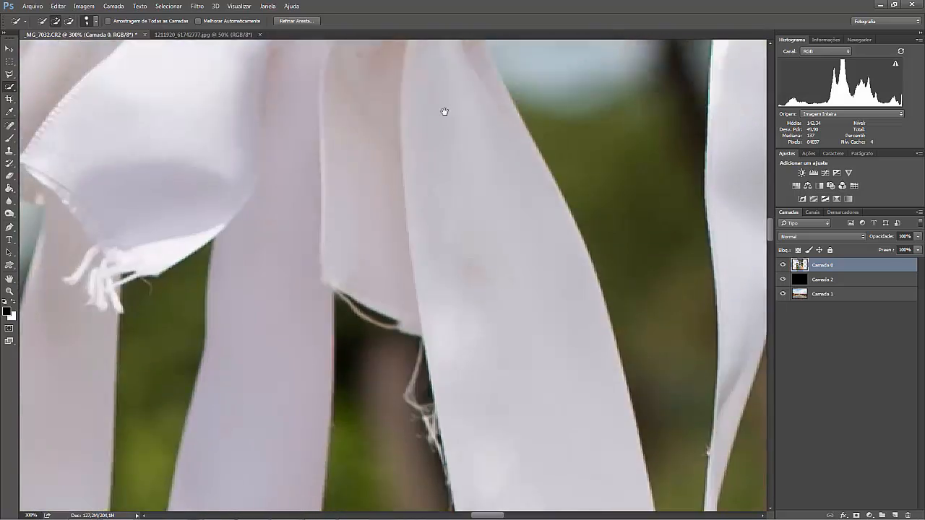
scroll(461, 149, "down", 15)
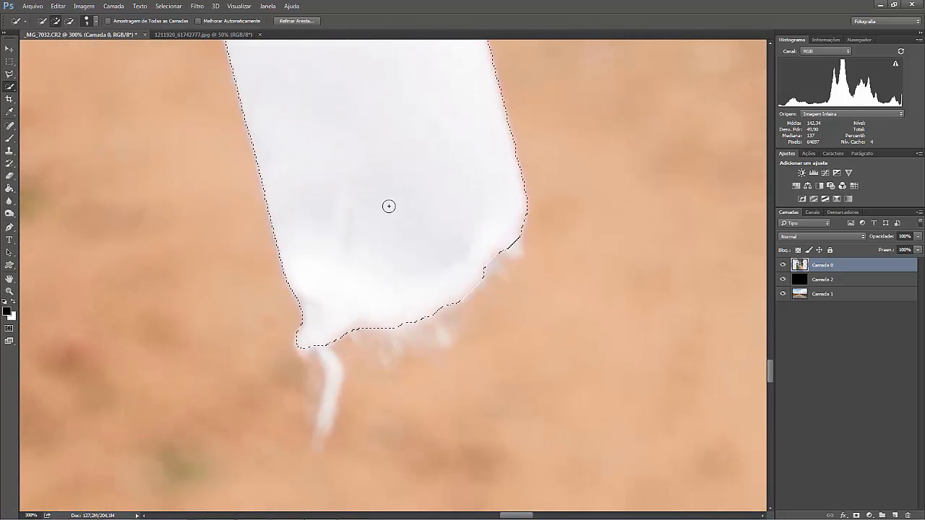
key("bracketleft")
key("bracketleft")
key("bracketleft")
key("bracketleft")
mouse_move(321, 320)
left_mouse_down()
mouse_move(300, 348)
mouse_move(325, 354)
mouse_move(330, 405)
mouse_move(320, 427)
left_mouse_up()
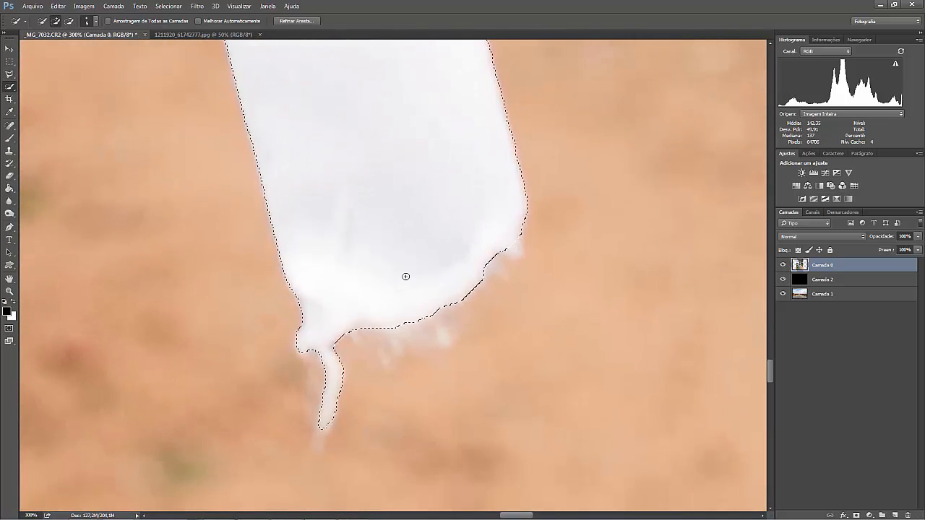
Subtract the background between the right-hand ribbons and above the man's right shoulder from the selection.
left_click_drag(405, 277, 483, 440)
left_click_drag(426, 138, 485, 510)
left_click_drag(304, 260, 508, 511)
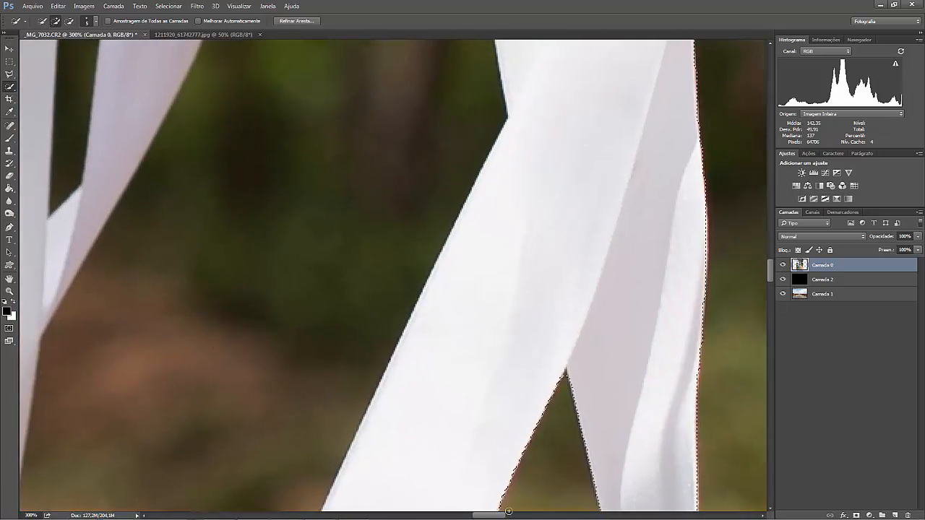
key("ctrl+minus")
key("ctrl+minus")
key("ctrl+minus")
key("ctrl+minus")
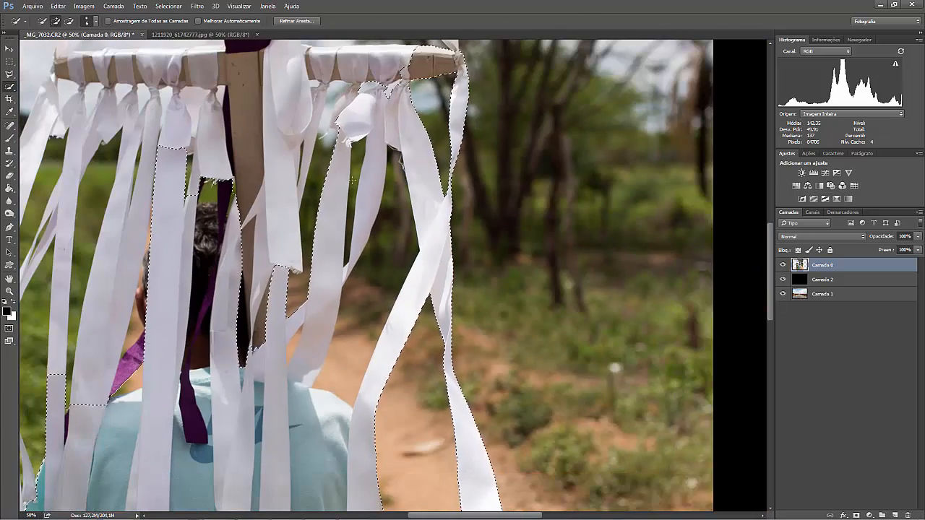
key("bracketleft")
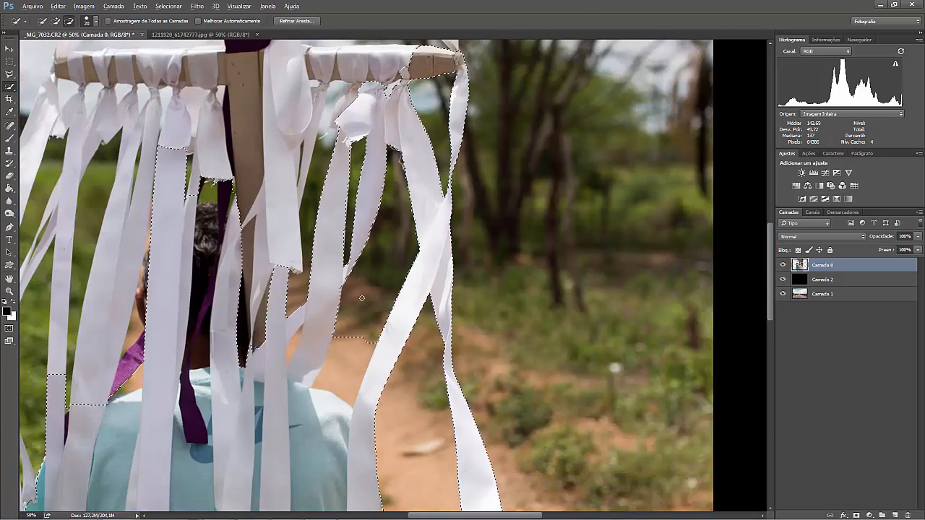
mouse_move(382, 217)
left_mouse_down()
mouse_move(348, 355)
mouse_move(288, 356)
left_mouse_up()
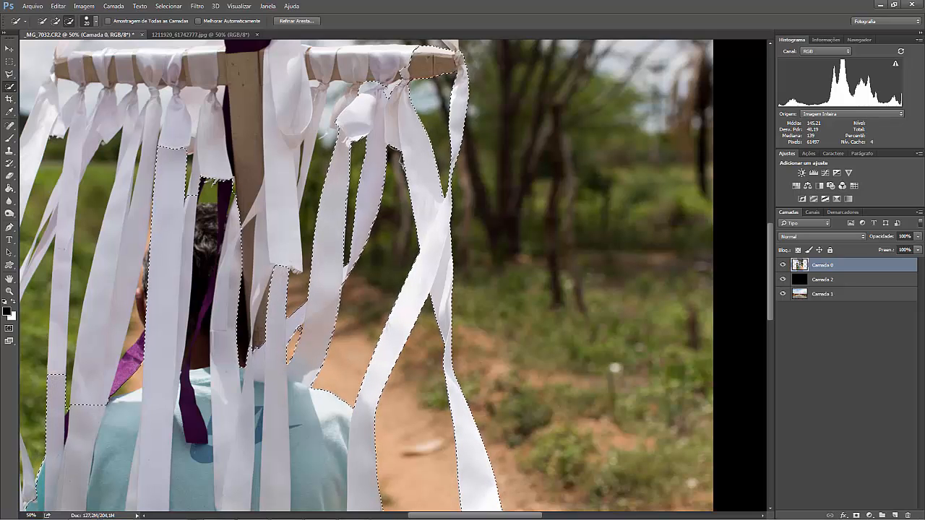
left_click_drag(343, 341, 346, 338)
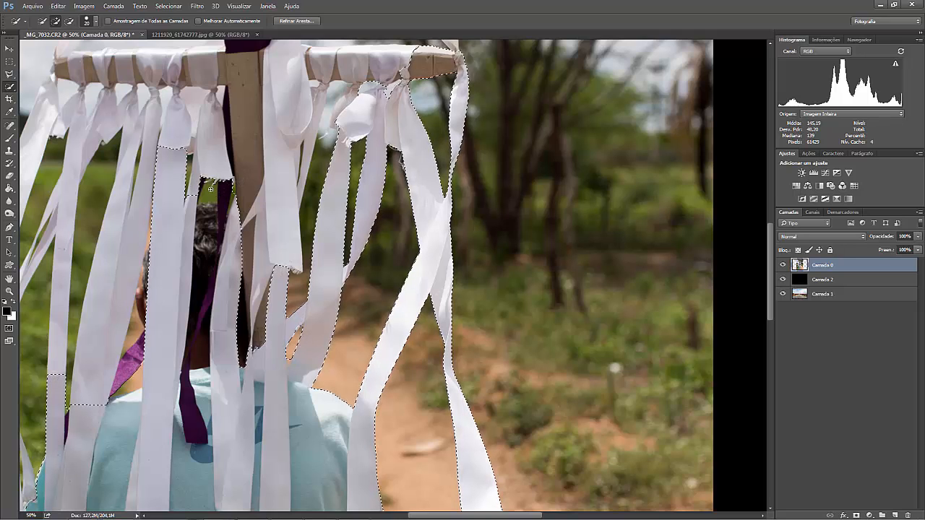
Subtract the green gap above the man's head and add the upper parts of the neighbouring ribbons to the selection.
key("alt")
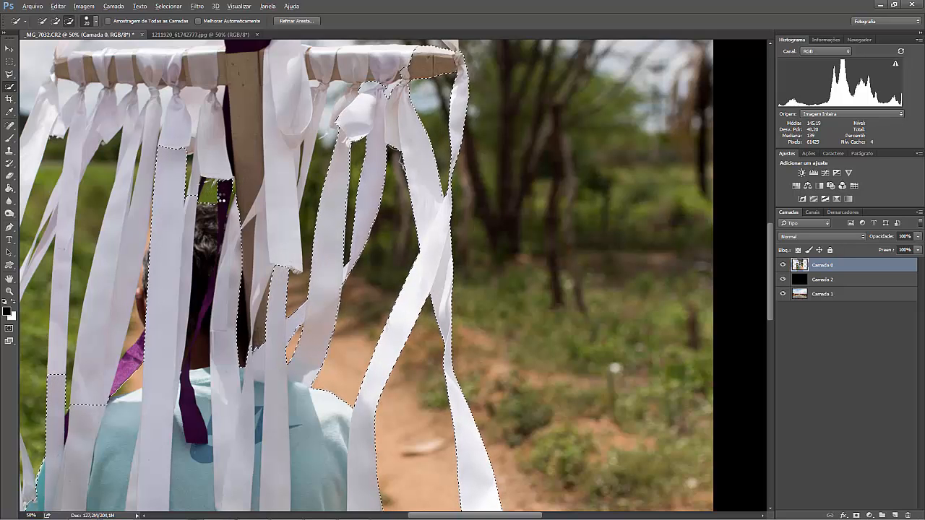
left_click(222, 196, "alt")
key("alt")
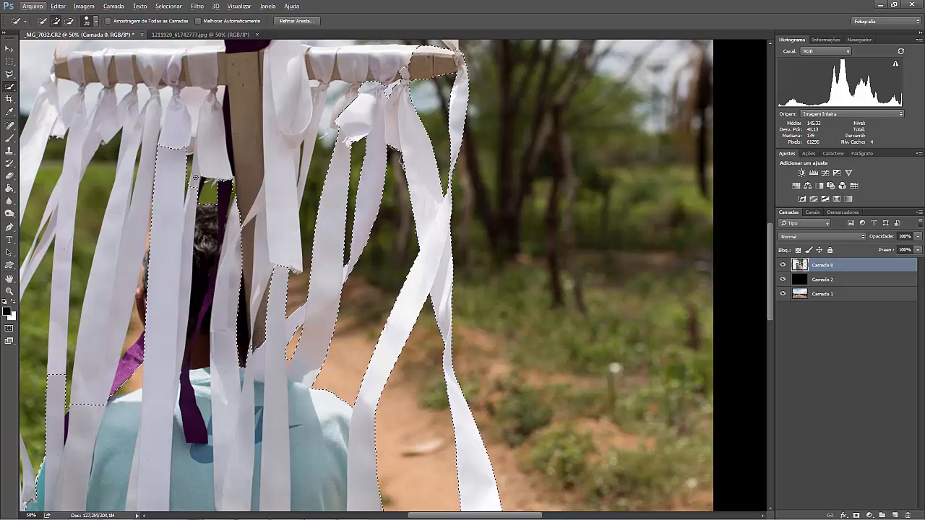
left_click(200, 154)
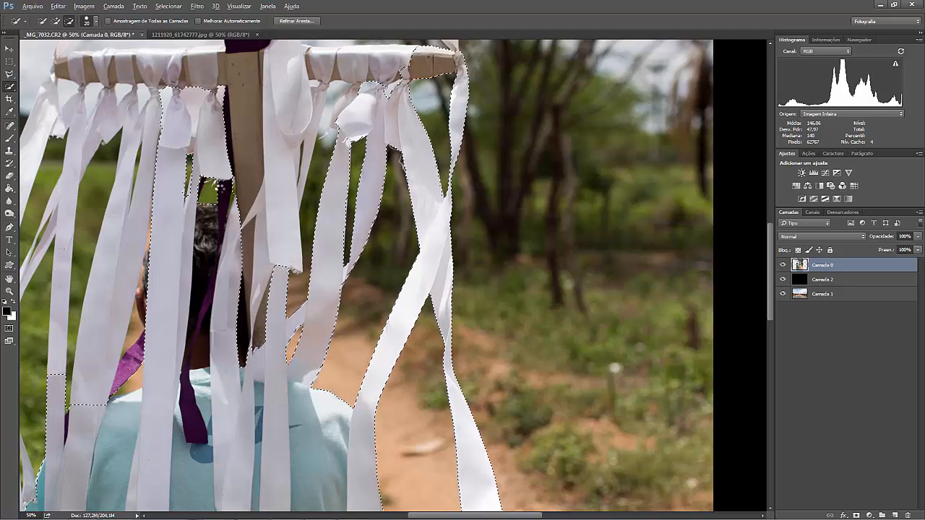
left_click(220, 187, "alt")
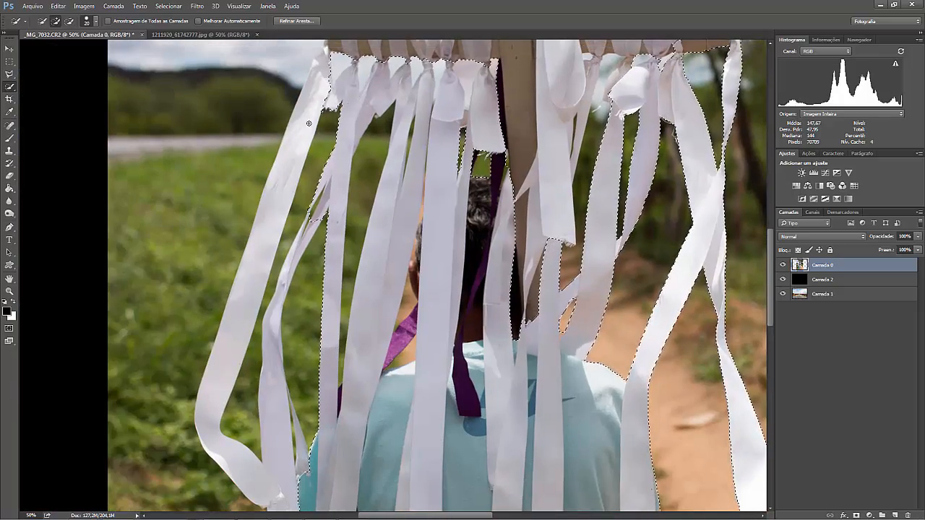
Add the outermost left ribbon to the selection and subtract the grass showing between the left-hand ribbons.
left_click(309, 124)
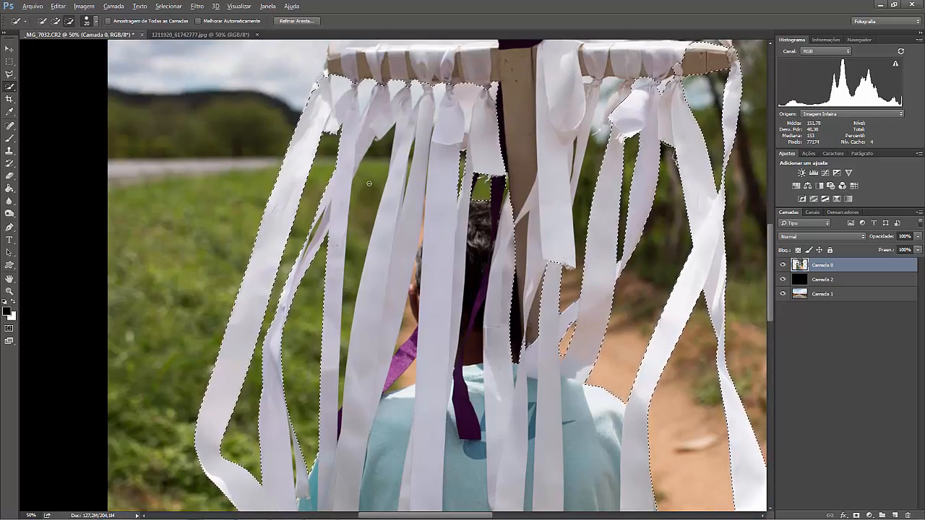
left_click_drag(369, 183, 361, 239, "alt")
key("bracketleft")
key("bracketleft")
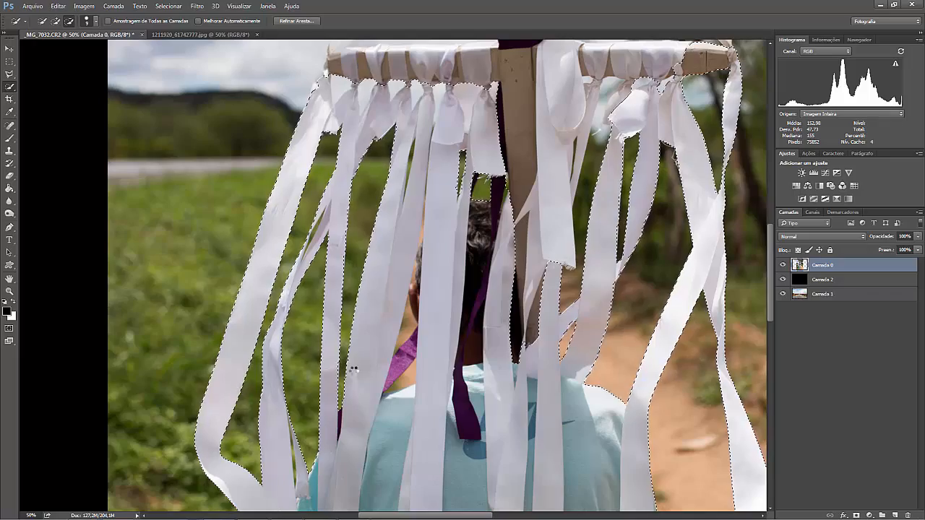
Refine the selection around the man's ear, neck and purple cloth, subtracting the background between the ribbons.
left_click_drag(402, 364, 410, 376, "alt")
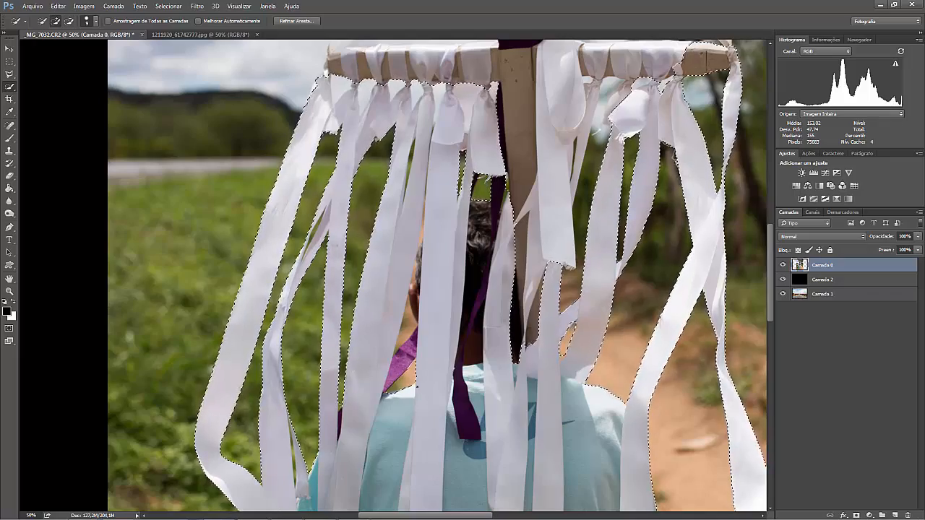
left_click_drag(407, 334, 412, 307, "alt")
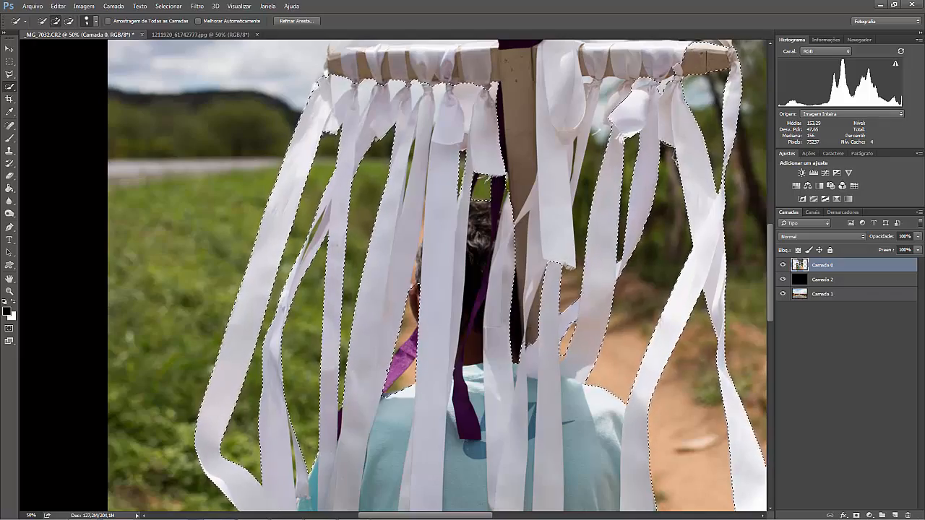
left_click_drag(409, 344, 391, 375)
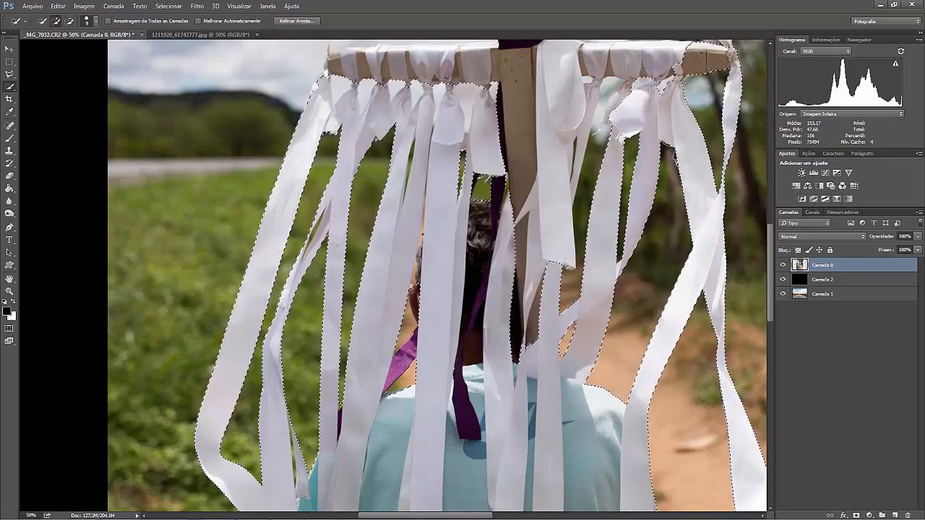
left_click_drag(414, 291, 414, 307, "alt")
mouse_move(544, 236)
left_mouse_down()
mouse_move(438, 330)
mouse_move(426, 494)
left_mouse_up()
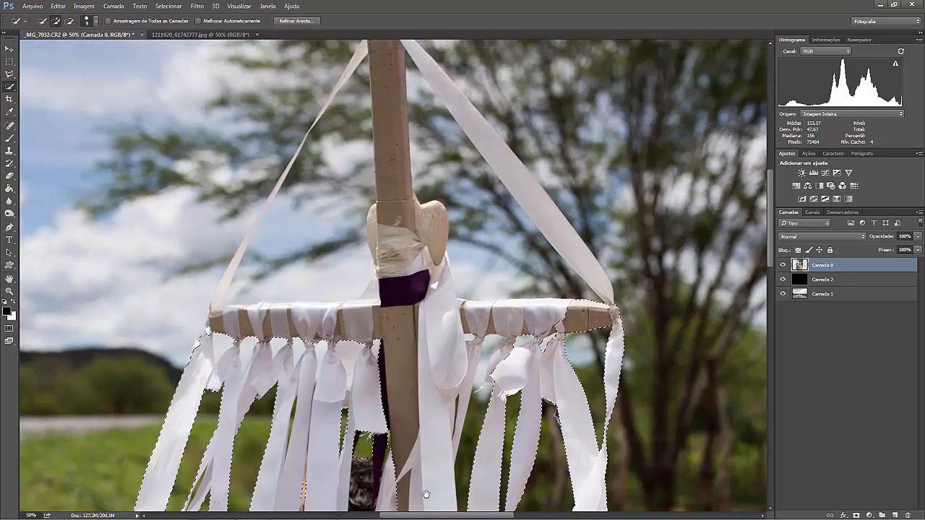
Add the cross's horizontal bar and its upright post up to the tip to the selection, using a larger brush.
key("bracketright")
key("bracketright")
key("bracketright")
key("bracketright")
key("bracketright")
key("bracketright")
left_click_drag(420, 324, 205, 330)
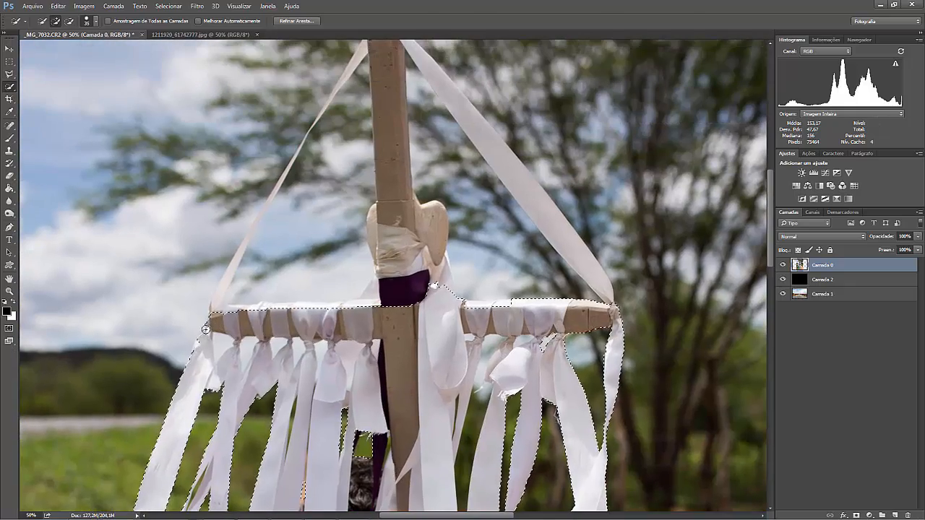
scroll(384, 211, "up", 3)
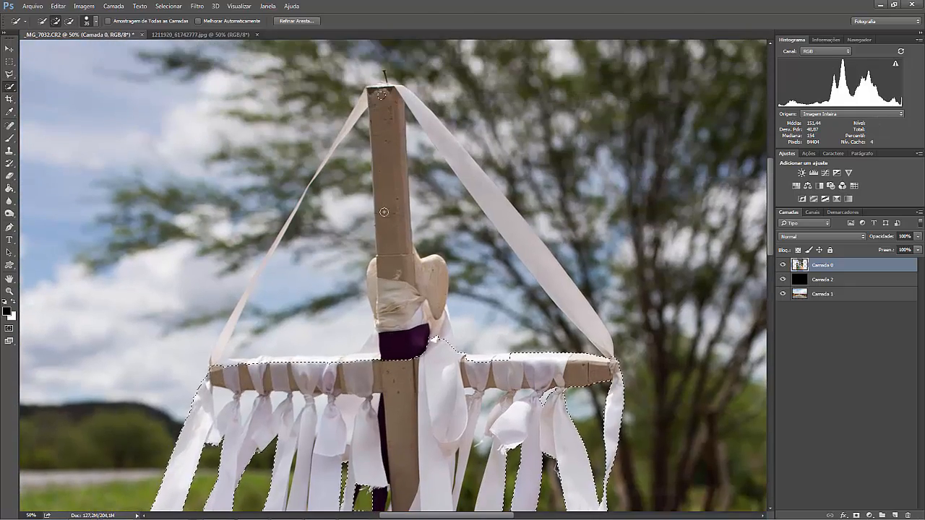
left_click_drag(384, 212, 403, 347)
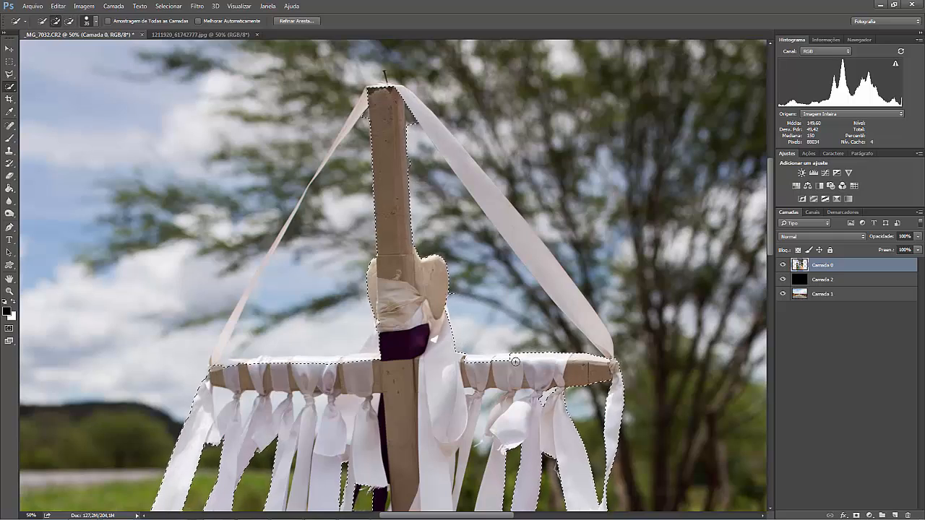
Add the ribbon wraps along the crossbar's upper edge and subtract the sky spill above its left arm.
left_click_drag(515, 361, 472, 363)
left_click_drag(369, 357, 238, 360)
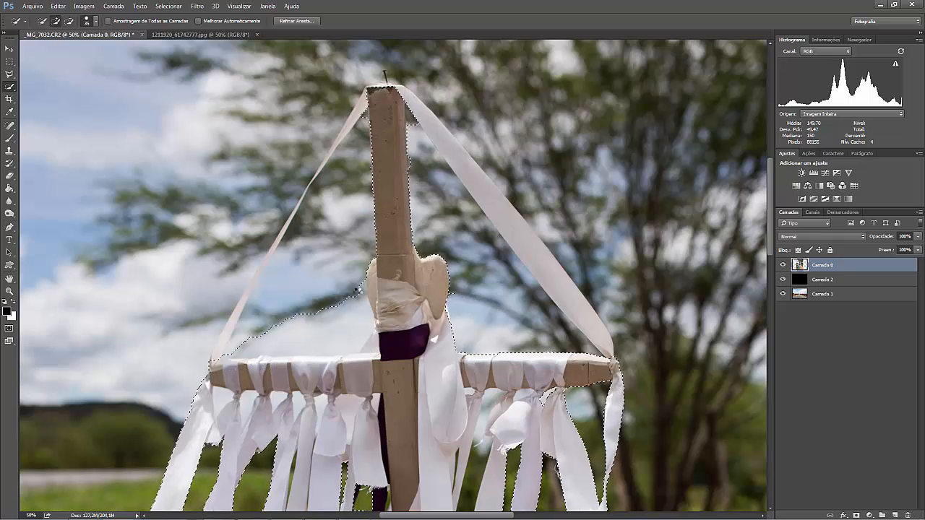
mouse_move(361, 309)
left_mouse_down()
mouse_move(363, 338)
mouse_move(239, 348)
left_mouse_up()
left_click_drag(286, 326, 305, 308)
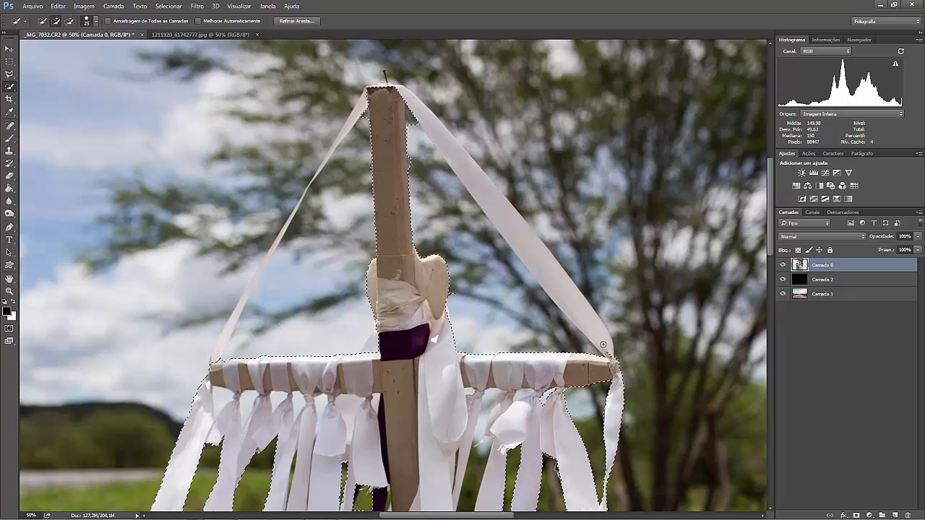
Add the right diagonal ribbon and the upper part of the left diagonal ribbon to the selection, subtracting the background spill.
left_click_drag(513, 222, 533, 185)
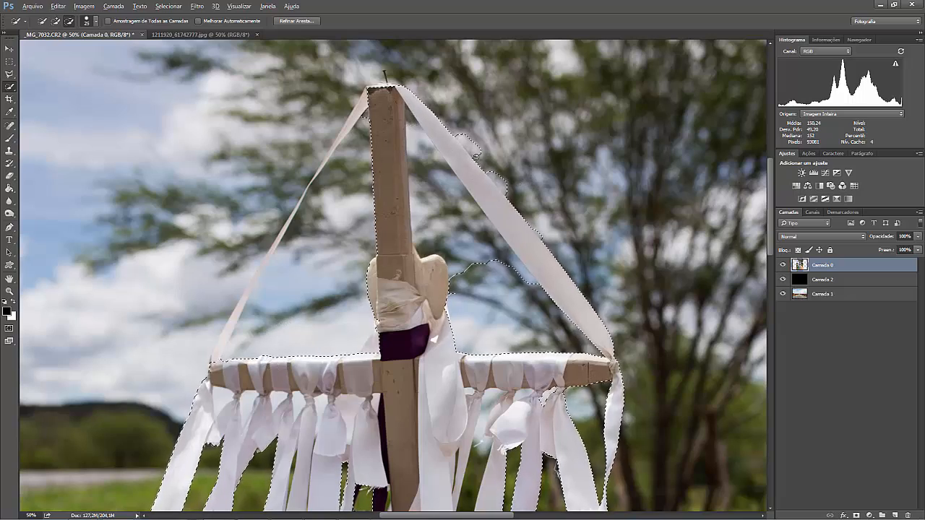
left_click(499, 182, "alt")
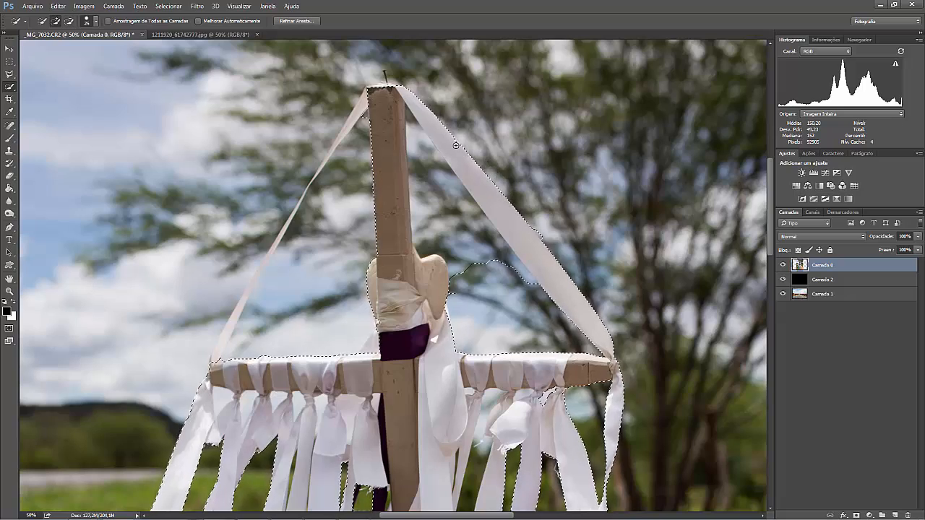
left_click(365, 116, "alt")
key("bracketleft")
key("bracketleft")
key("bracketleft")
key("bracketleft")
left_click_drag(360, 107, 314, 177)
Extend the selection through the narrow twisted part of the left diagonal ribbon with a small brush.
key("ctrl+plus")
key("ctrl+plus")
key("ctrl+plus")
mouse_move(234, 100)
left_mouse_down()
mouse_move(657, 399)
mouse_move(593, 390)
left_mouse_up()
mouse_move(425, 173)
left_mouse_down("alt")
mouse_move(431, 167)
mouse_move(303, 402)
mouse_move(403, 227)
left_mouse_up("alt")
key("bracketleft")
key("bracketleft")
key("bracketleft")
key("bracketleft")
key("bracketleft")
key("bracketleft")
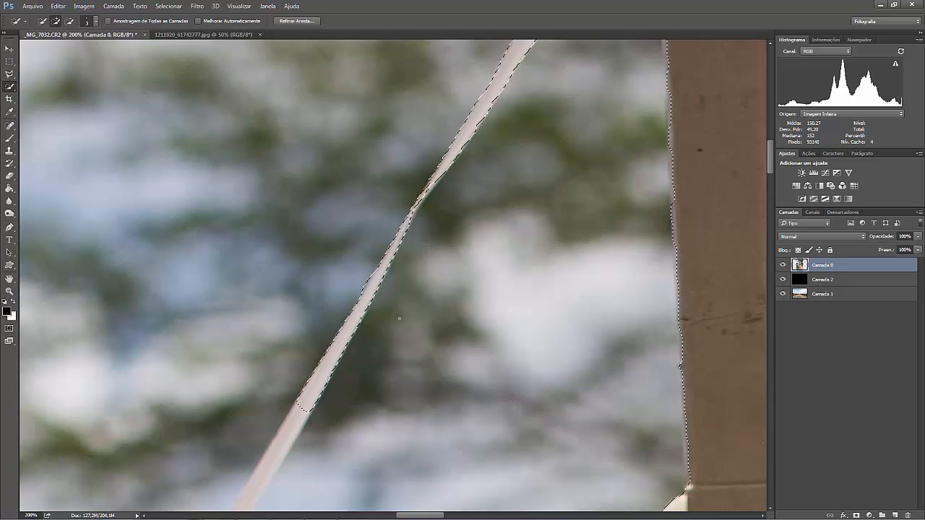
Continue the selection down the left diagonal ribbon to the crossbar and subtract the sky selected beside it.
left_click_drag(318, 401, 428, 158)
key("bracketright")
key("bracketright")
key("bracketright")
key("bracketright")
left_click_drag(386, 197, 250, 441)
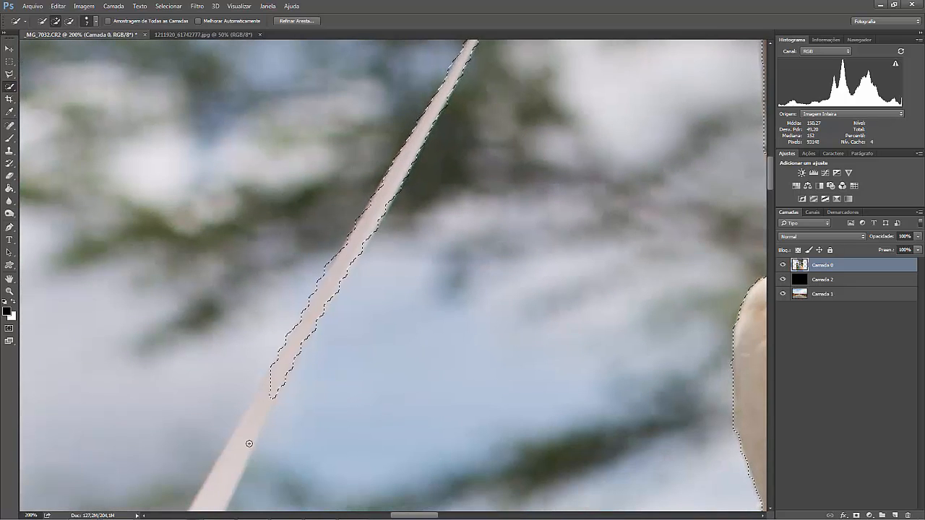
left_click_drag(350, 387, 456, 147)
left_click_drag(333, 223, 224, 438)
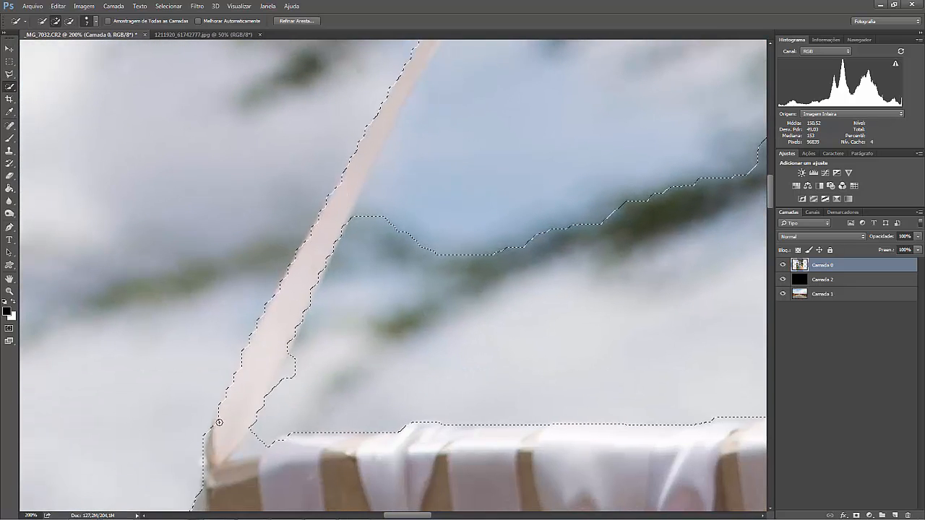
scroll(487, 360, "up", 1)
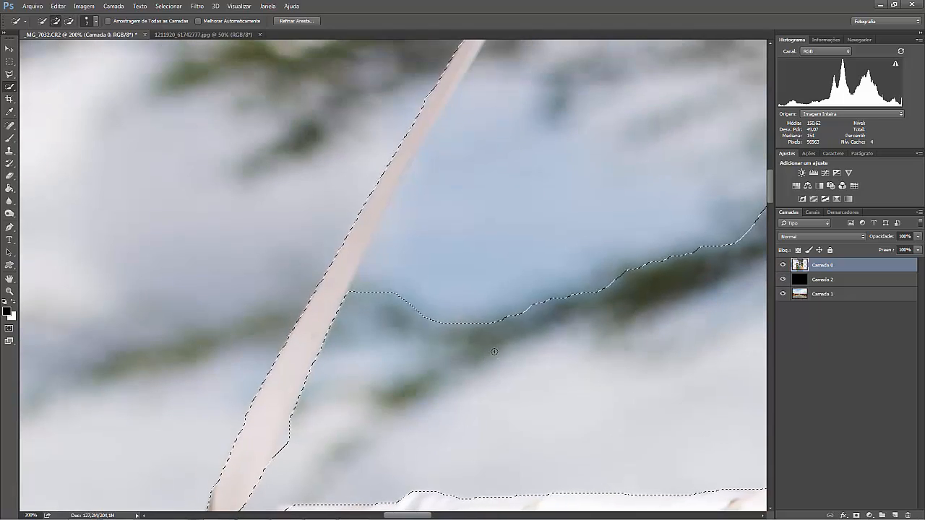
left_click_drag(493, 351, 528, 214)
Subtract the sky between the post and the right diagonal ribbon, and clean up that ribbon's inner edge.
key("ctrl+minus")
key("ctrl+minus")
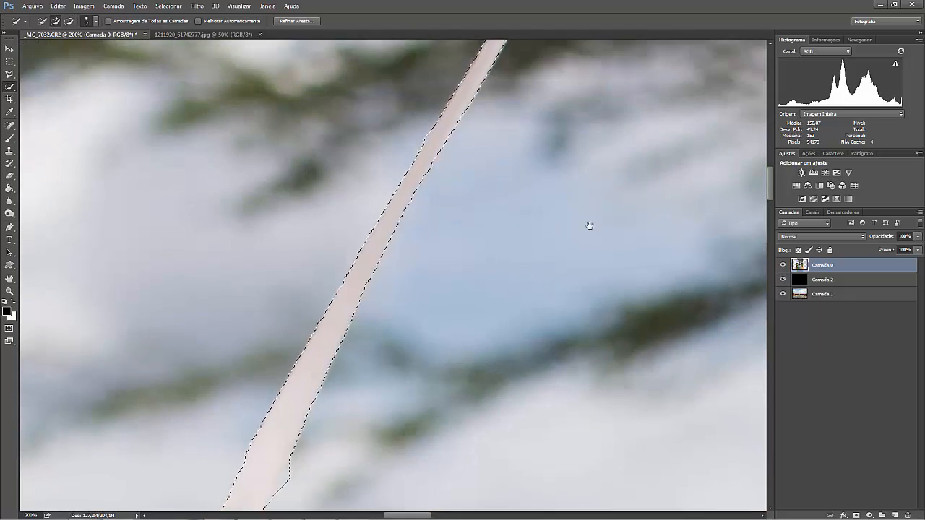
key("ctrl+minus")
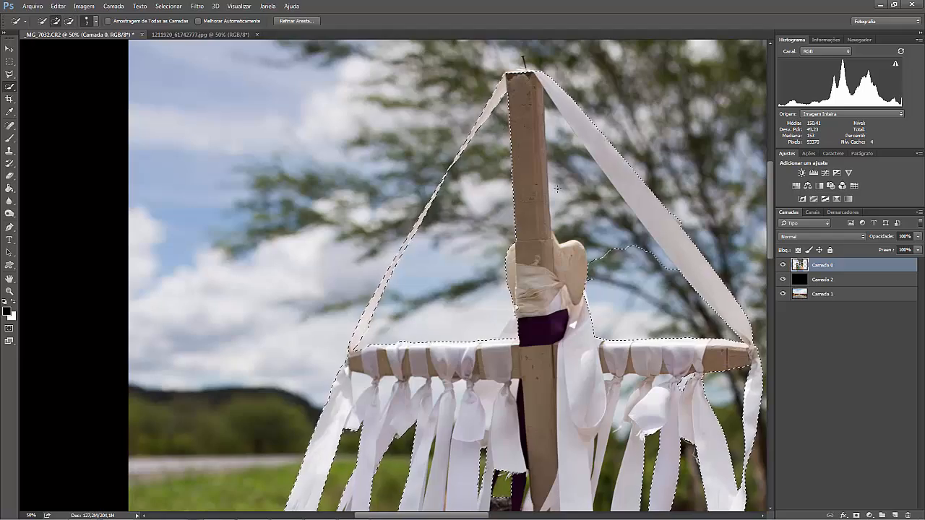
mouse_move(572, 175)
left_mouse_down()
mouse_move(556, 120)
mouse_move(577, 186)
mouse_move(549, 153)
mouse_move(553, 171)
mouse_move(577, 152)
mouse_move(570, 137)
mouse_move(588, 157)
mouse_move(573, 133)
left_mouse_up()
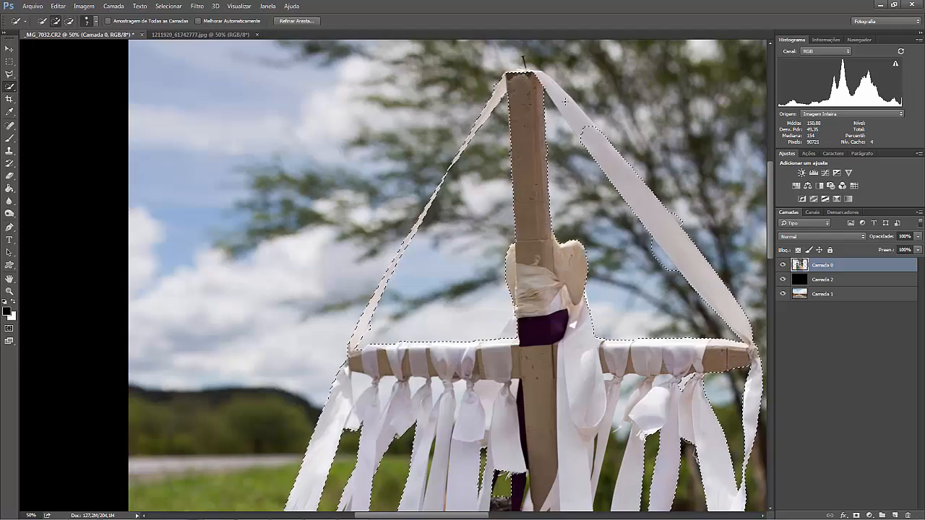
left_click_drag(668, 277, 656, 251)
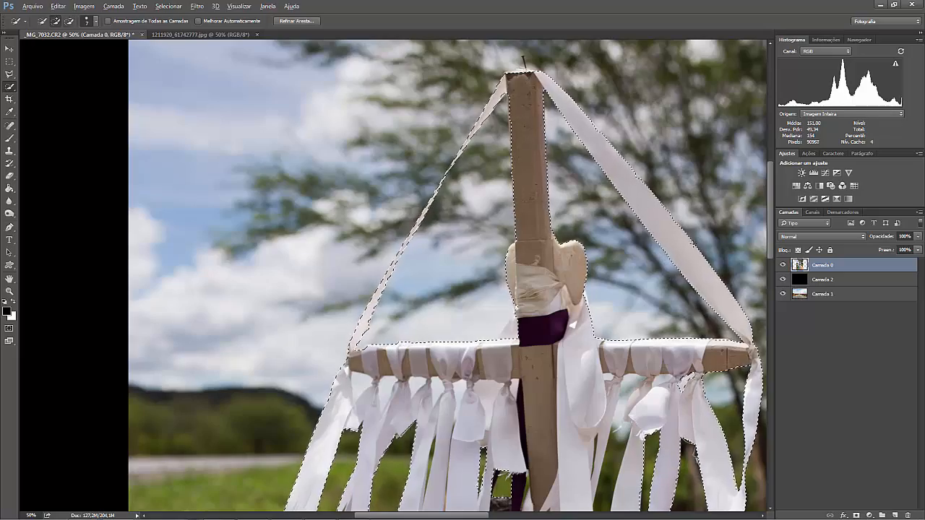
Check the selection down to the man's waist and turn it into a layer mask on Camada 0.
scroll(694, 289, "down", 3)
scroll(614, 303, "down", 3)
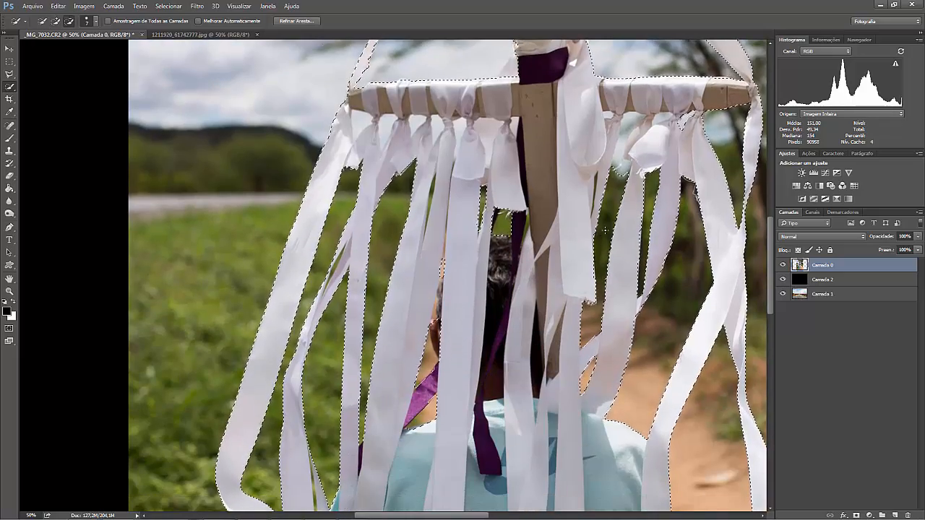
scroll(448, 274, "down", 4)
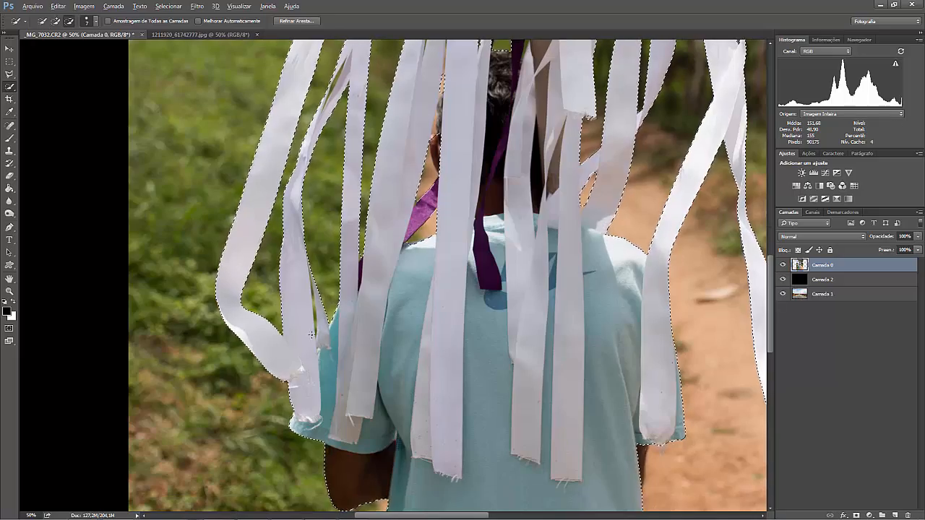
scroll(314, 327, "down", 5)
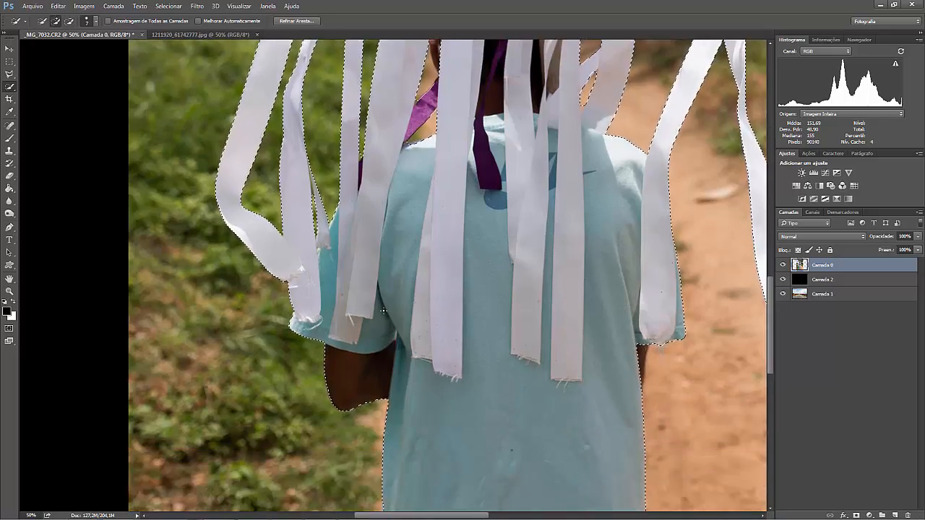
scroll(519, 456, "down", 2)
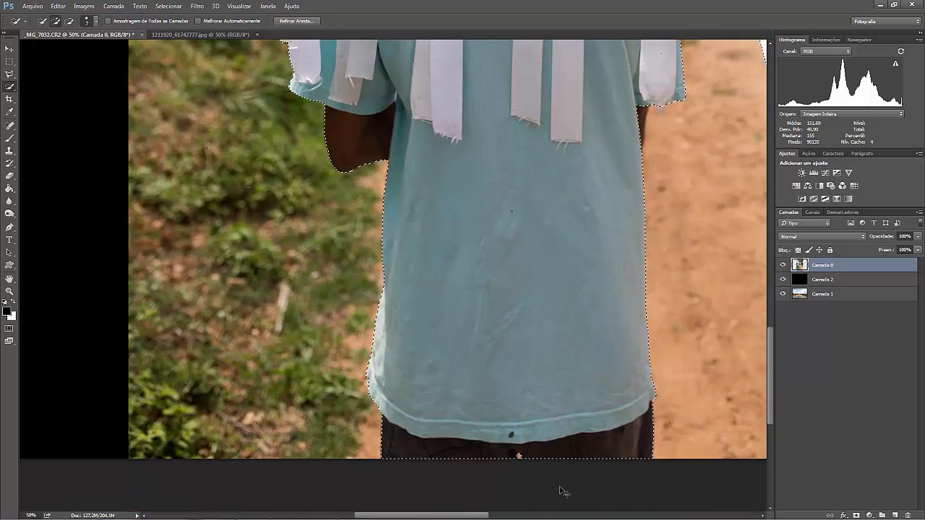
scroll(560, 487, "down", 3)
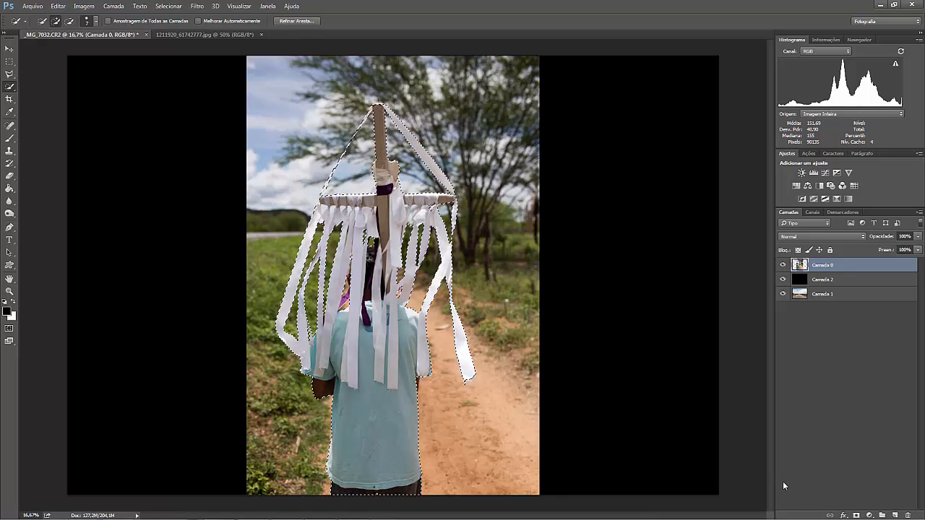
left_click(856, 515)
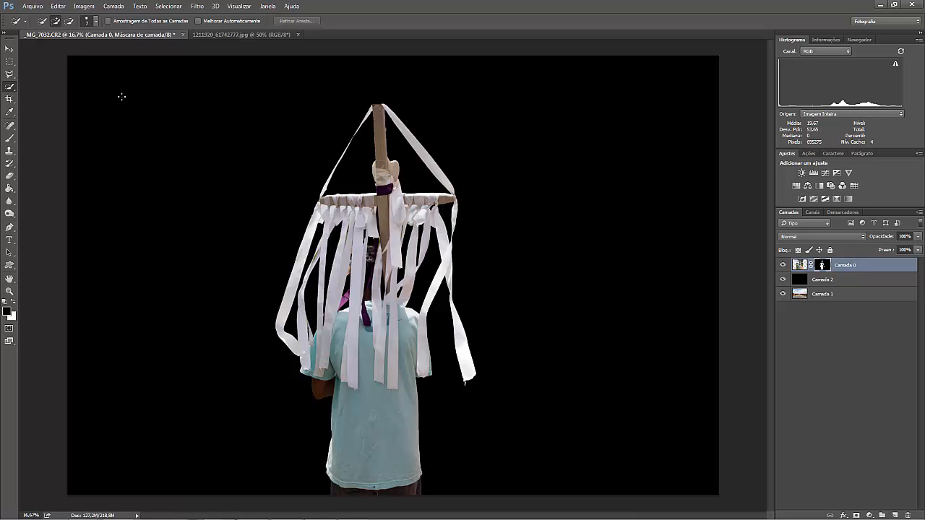
Open Refine Mask for the Camada 0 layer mask and preview the cutout on black (Em preto).
right_click(821, 265)
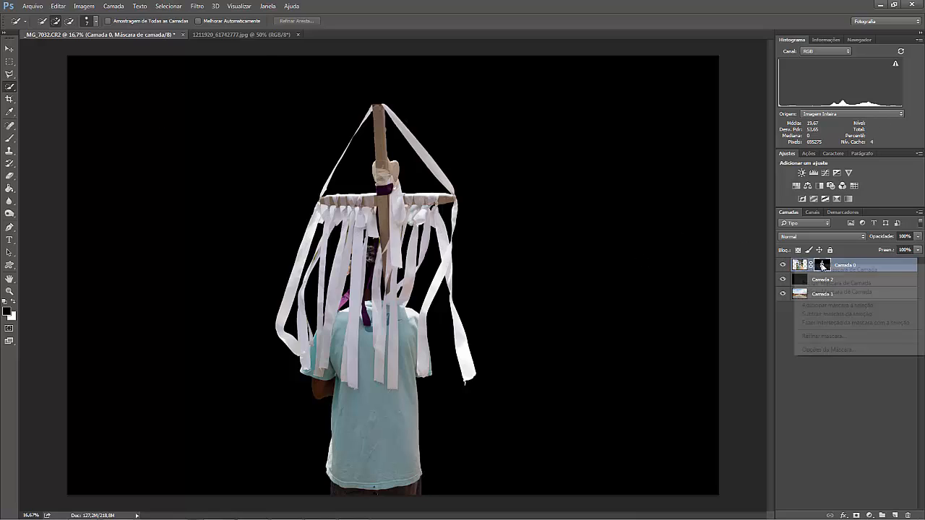
left_click(833, 337)
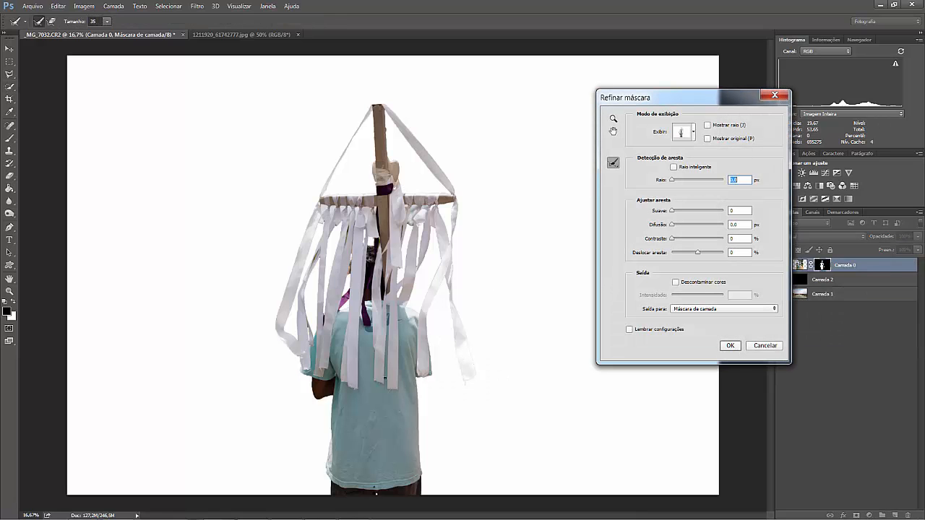
left_click(693, 134)
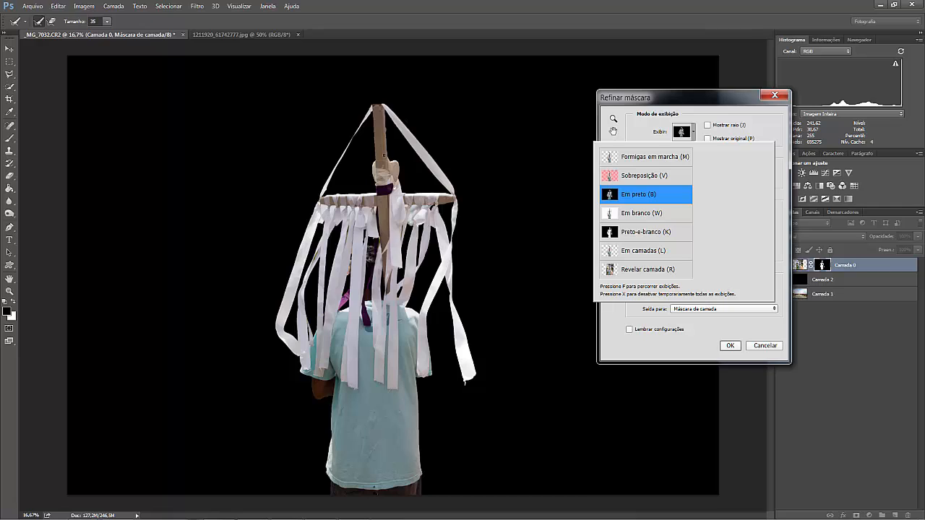
left_click(703, 101)
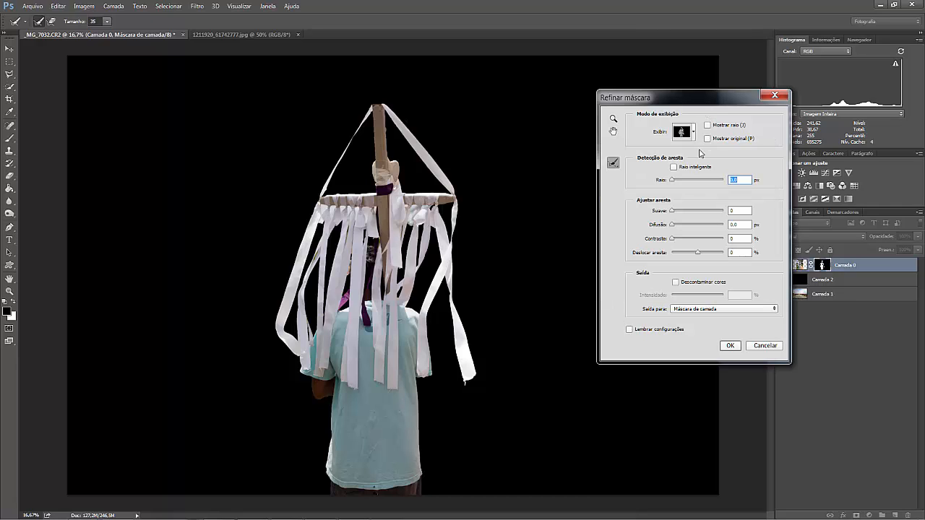
Enable Smart Radius (Raio inteligente), raise the edge-detection radius and apply the mask refinement.
left_click(674, 168)
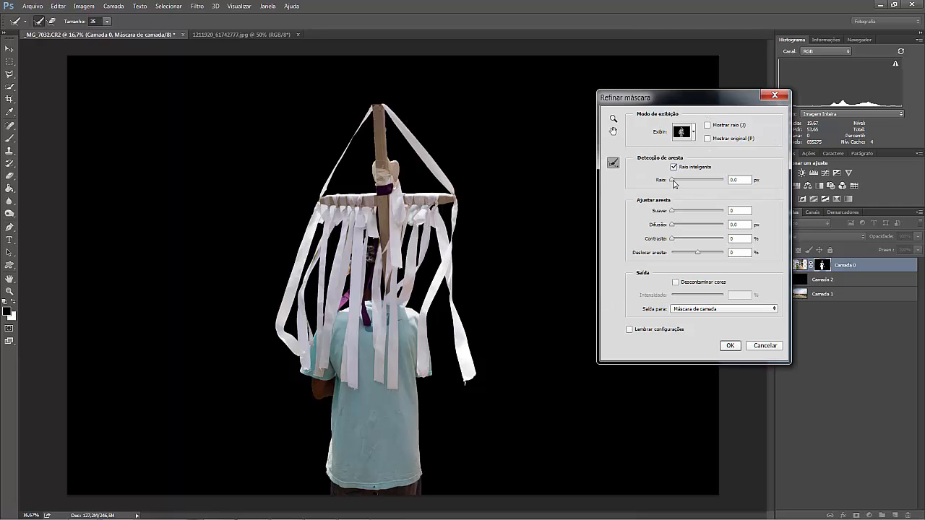
left_click_drag(674, 184, 692, 187)
left_click_drag(688, 182, 688, 182)
left_click(731, 346)
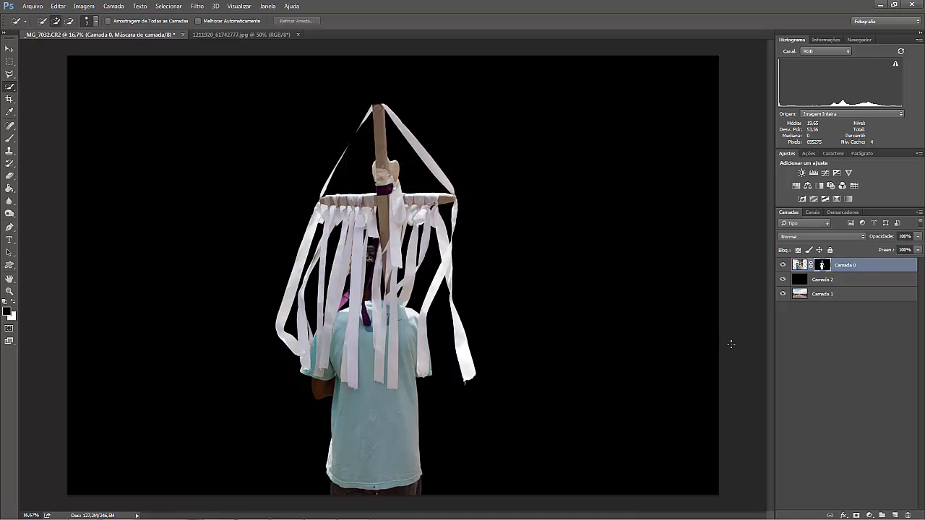
Paint black with a 6 px brush on the Camada 0 mask over the green gap inside the twisted left-hand ribbon.
left_click(9, 291)
left_click(330, 343)
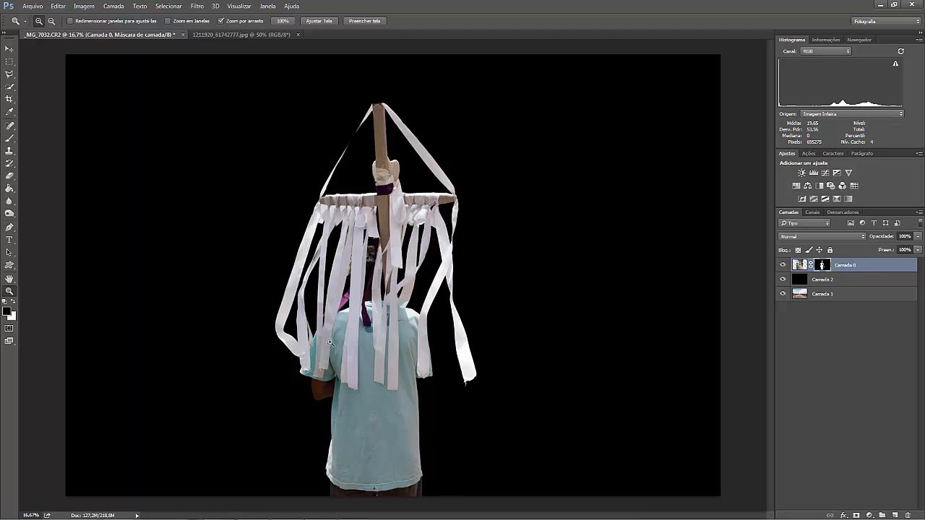
left_click_drag(330, 343, 386, 186)
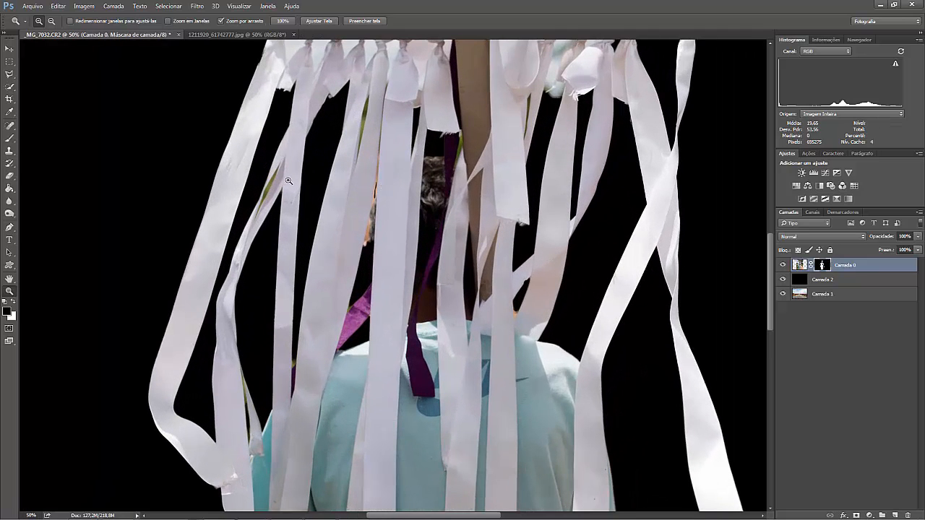
left_click_drag(288, 180, 250, 183)
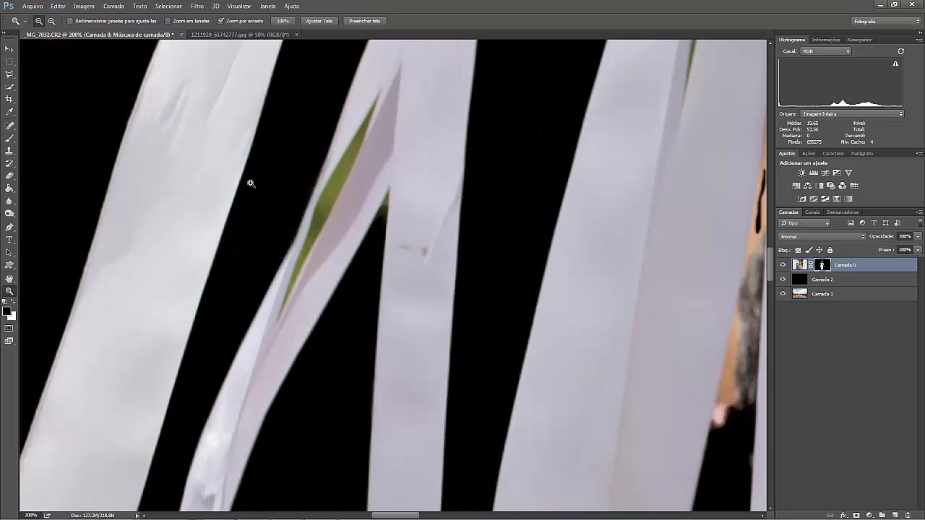
left_click(329, 191)
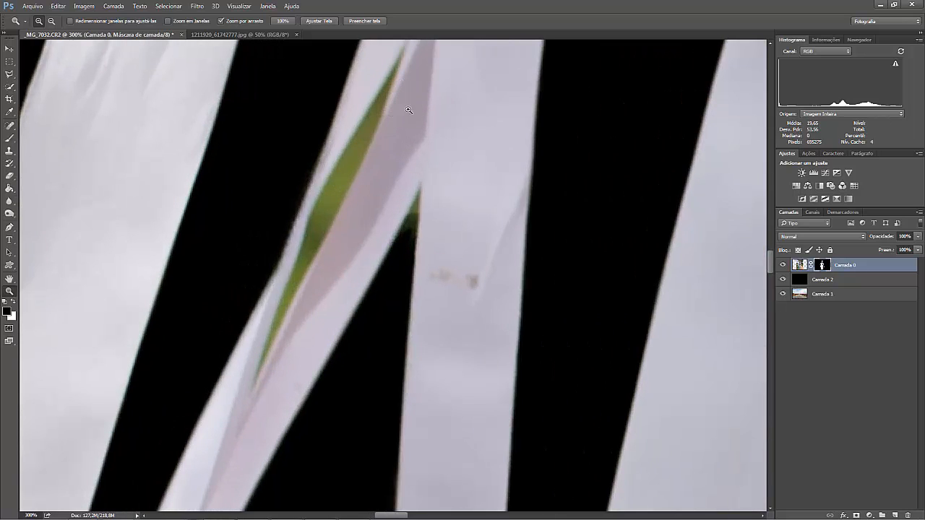
left_click_drag(426, 167, 409, 209)
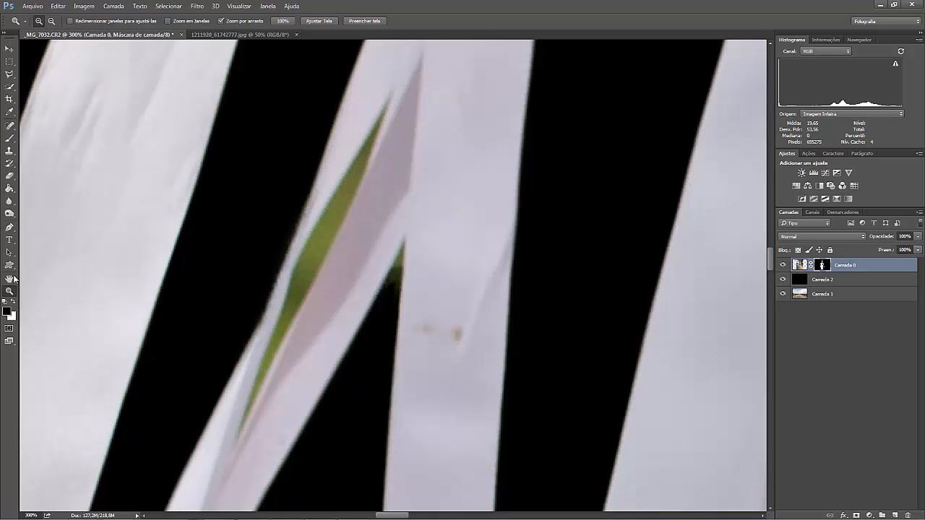
left_click(13, 140)
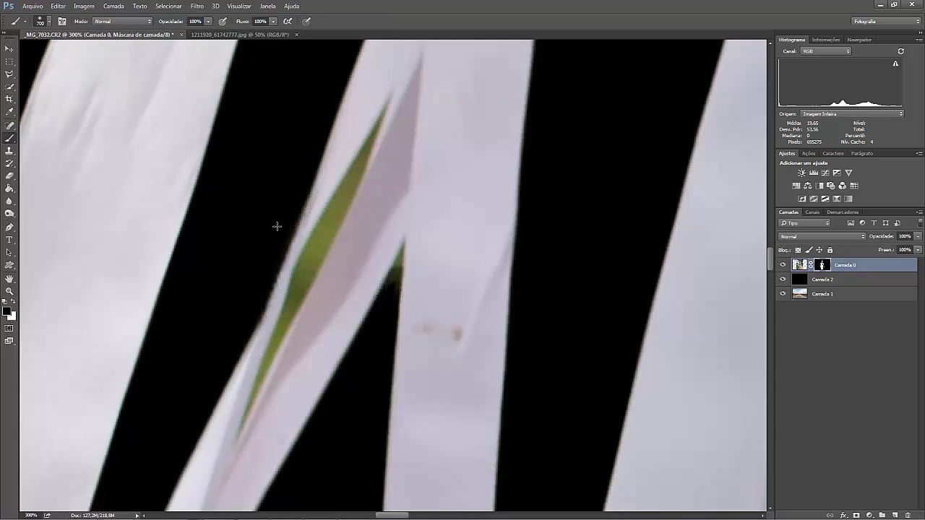
key("bracketleft")
key("bracketleft")
key("bracketleft")
key("bracketleft")
key("bracketleft")
key("bracketleft")
key("bracketleft")
key("bracketleft")
key("bracketleft")
key("bracketleft")
key("bracketleft")
key("bracketleft")
key("bracketleft")
key("bracketleft")
key("bracketleft")
key("bracketleft")
key("bracketleft")
key("bracketleft")
key("bracketleft")
key("bracketleft")
left_click(331, 211)
left_click_drag(323, 227, 315, 238)
left_click_drag(328, 214, 345, 188)
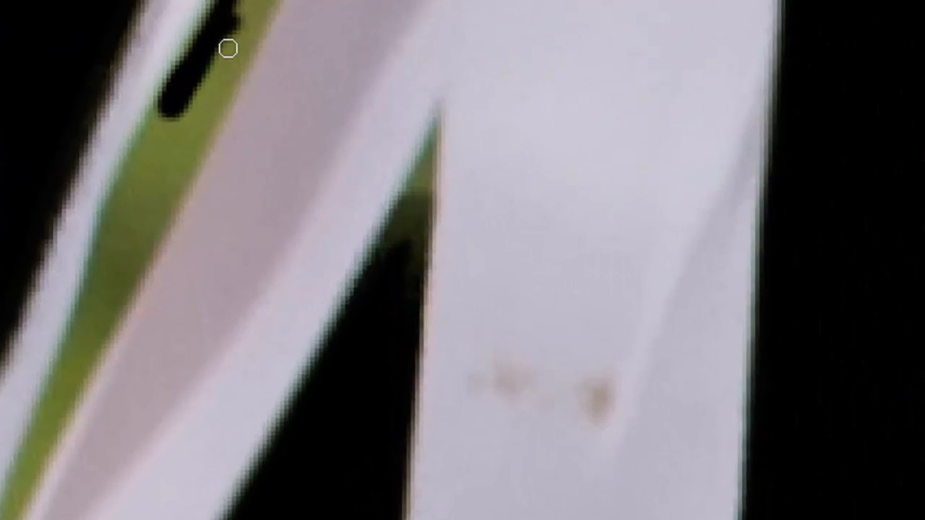
Flatten the 6 px brush tip into a narrow ellipse and tilt it to match the diagonal of the ribbon gap.
right_click(332, 218)
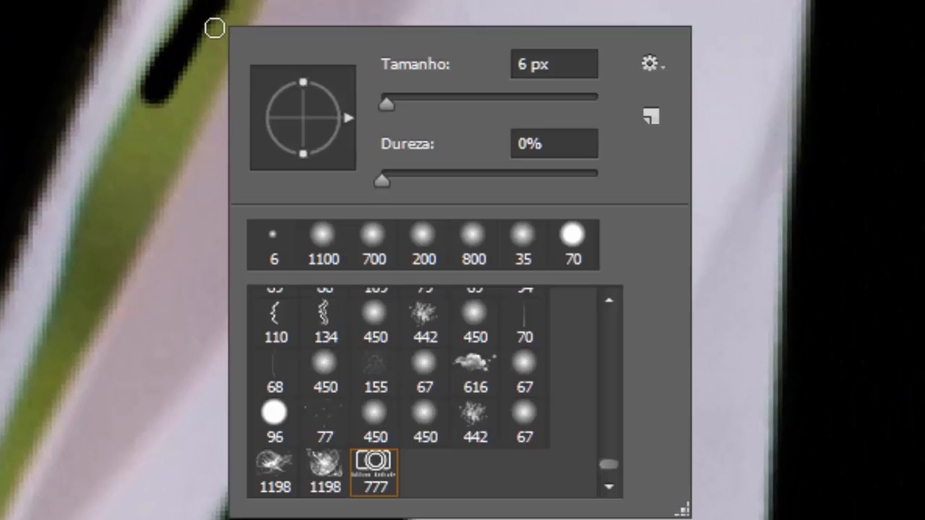
left_click_drag(301, 84, 309, 112)
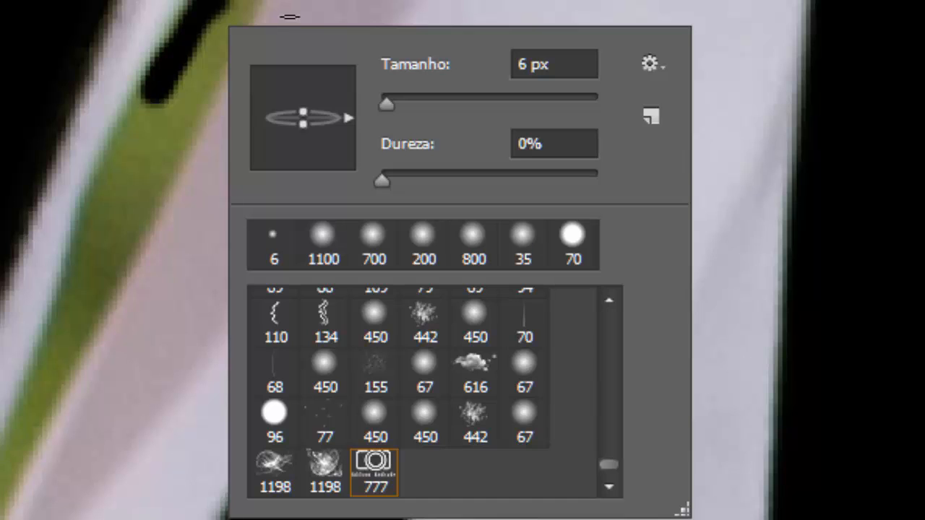
left_click_drag(338, 117, 344, 53)
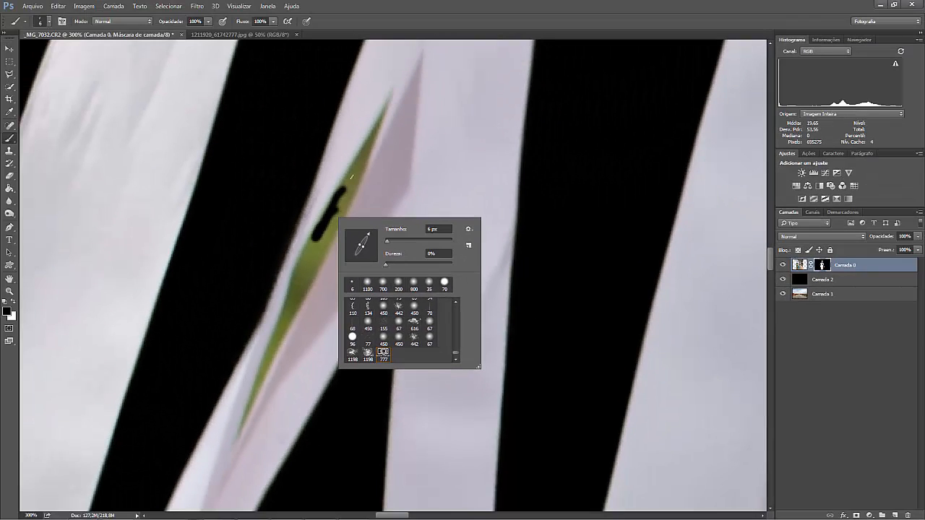
left_click(350, 183)
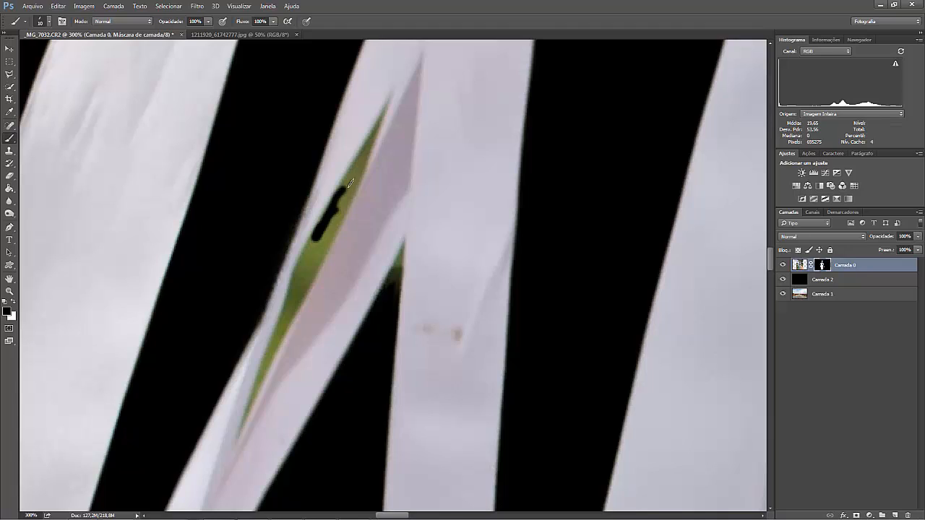
Paint black on the Camada 0 mask with the slanted 10 px brush along the whole green gap inside the twisted left-hand ribbon.
key("bracketright")
key("bracketright")
key("bracketright")
mouse_move(347, 177)
left_mouse_down()
mouse_move(364, 148)
mouse_move(314, 267)
mouse_move(325, 227)
mouse_move(316, 232)
mouse_move(272, 354)
left_mouse_up()
key("bracketleft")
key("bracketleft")
key("bracketleft")
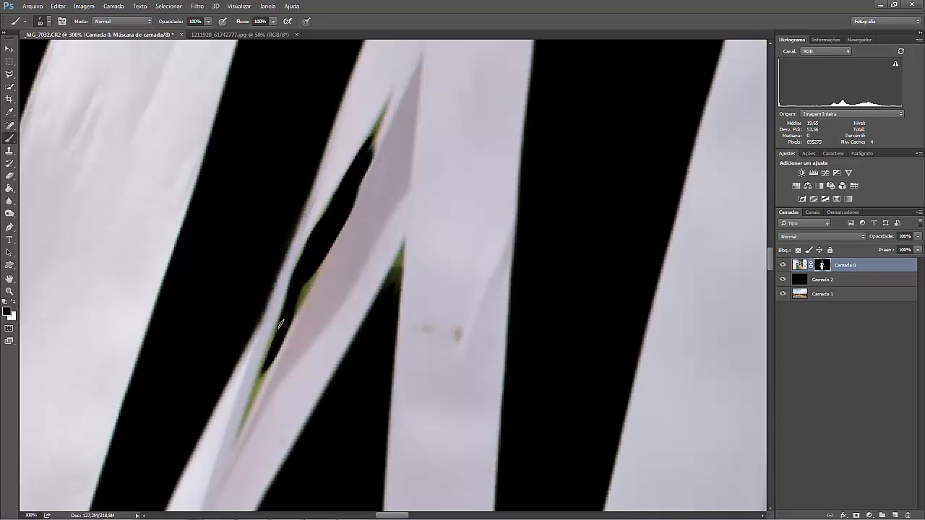
left_click_drag(273, 344, 258, 377)
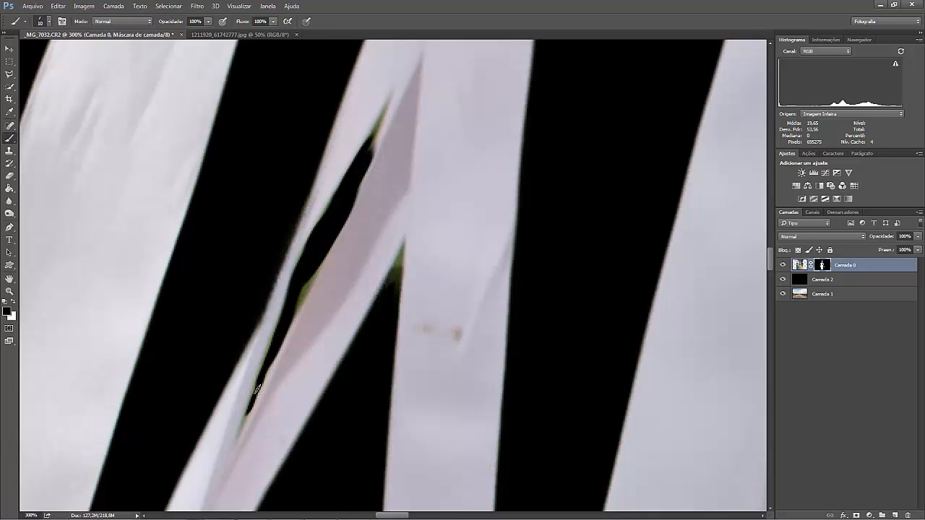
left_click_drag(257, 389, 313, 262)
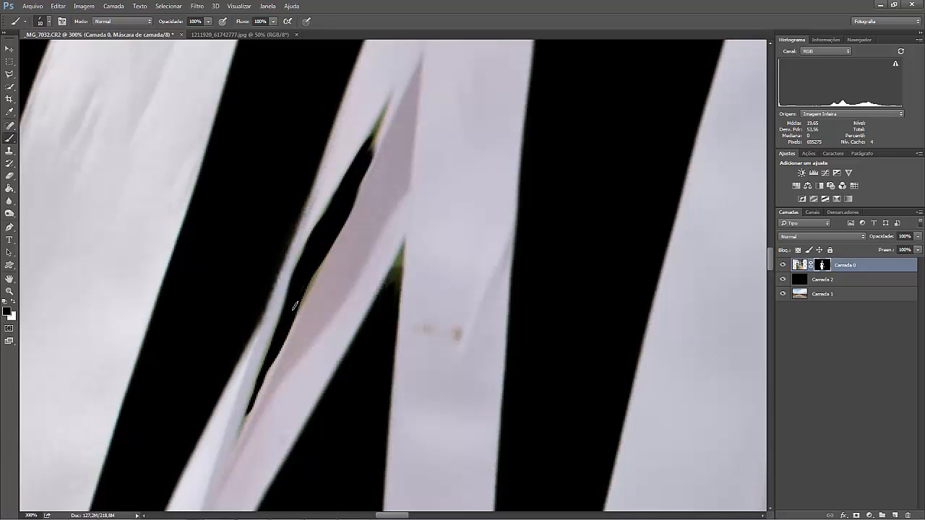
left_click_drag(294, 306, 315, 271)
left_click_drag(374, 136, 386, 105)
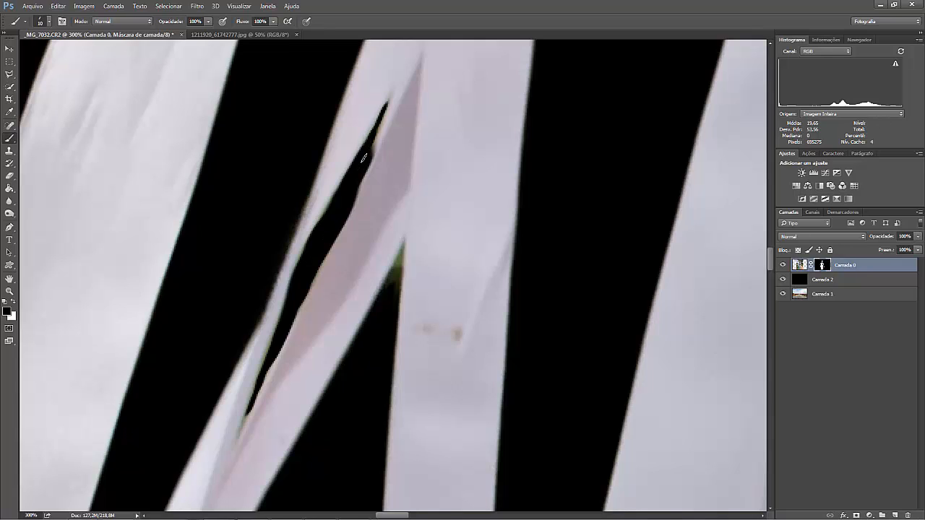
Paint white on the mask to restore the ribbon edge near the gap's upper end, and return to black.
key("x")
key("bracketright")
key("bracketright")
mouse_move(375, 153)
left_mouse_down()
mouse_move(351, 189)
mouse_move(369, 149)
left_mouse_up()
key("x")
key("bracketleft")
key("bracketleft")
Mask out the green remnant in the corner where the twisted ribbon meets the straight one, using a 25 px slanted brush.
key("ctrl+minus")
key("ctrl+minus")
left_click_drag(494, 302, 430, 300)
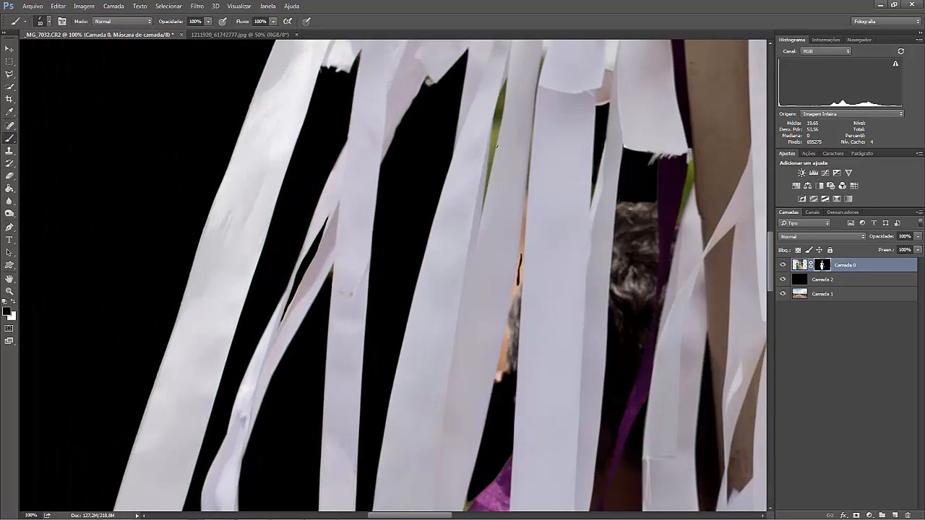
key("ctrl+plus")
key("ctrl+plus")
key("bracketright")
key("bracketright")
key("bracketright")
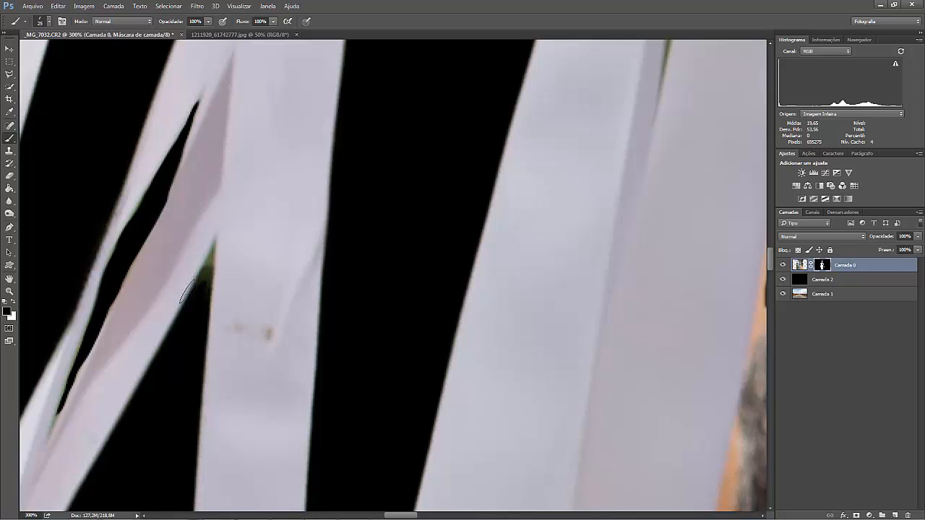
left_click_drag(198, 290, 207, 278)
right_click(201, 302)
left_click_drag(239, 319, 207, 261)
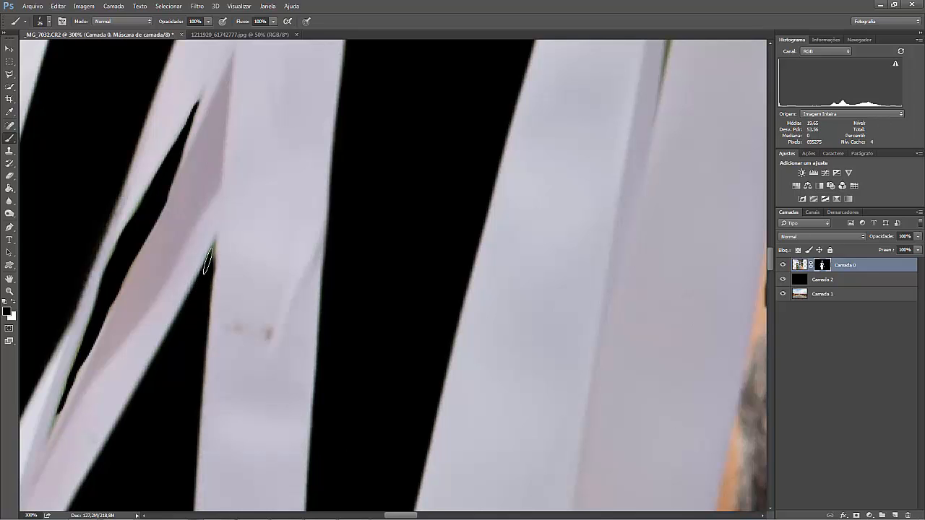
Adjust the 25 px brush angle and mask out the long green gap between the two ribbons left of the wide centre ribbon.
left_click_drag(436, 161, 370, 303)
mouse_move(404, 244)
left_mouse_down()
mouse_move(413, 180)
mouse_move(401, 280)
mouse_move(384, 307)
mouse_move(389, 288)
mouse_move(380, 293)
mouse_move(395, 225)
mouse_move(392, 300)
left_mouse_up()
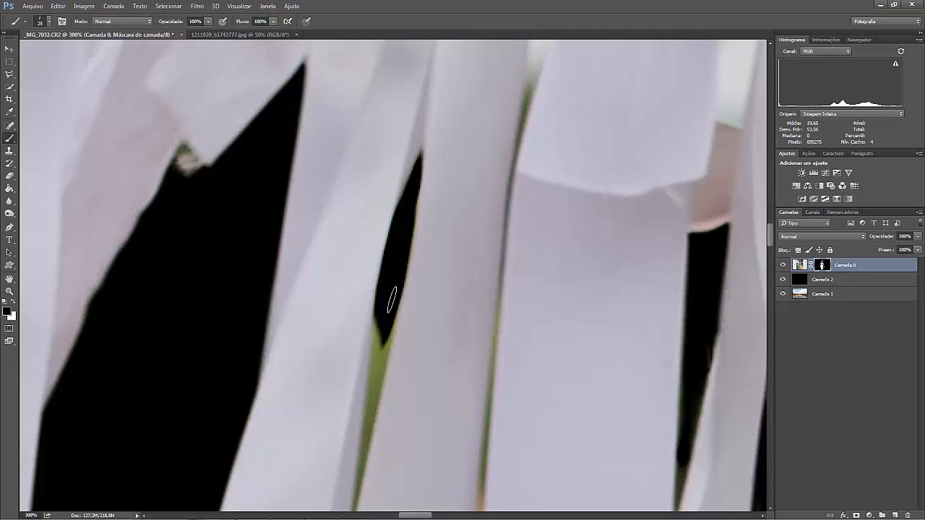
left_click_drag(374, 440, 433, 268)
right_click(413, 333)
left_click(443, 346)
left_click(411, 354)
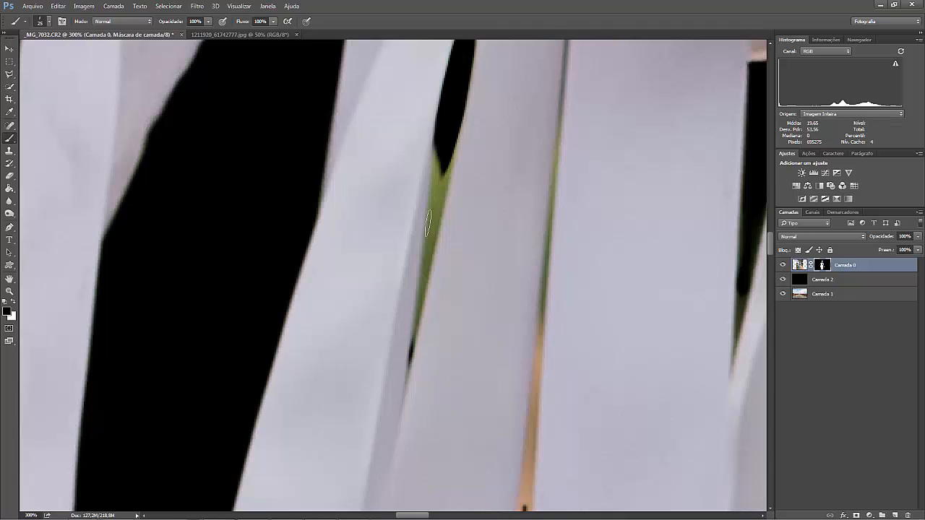
mouse_move(427, 224)
left_mouse_down()
mouse_move(450, 159)
mouse_move(423, 261)
mouse_move(437, 159)
left_mouse_up()
Align the brush tip with the thin gap beside the wide centre ribbon and mask out its green and orange background up to the knots.
left_click_drag(579, 507, 577, 102)
mouse_move(498, 230)
left_mouse_down()
mouse_move(509, 168)
mouse_move(481, 349)
mouse_move(495, 260)
mouse_move(500, 312)
mouse_move(497, 243)
mouse_move(521, 74)
mouse_move(509, 257)
left_mouse_up()
right_click(497, 238)
key("Escape")
left_click_drag(499, 289, 504, 211)
scroll(517, 216, "up", 3)
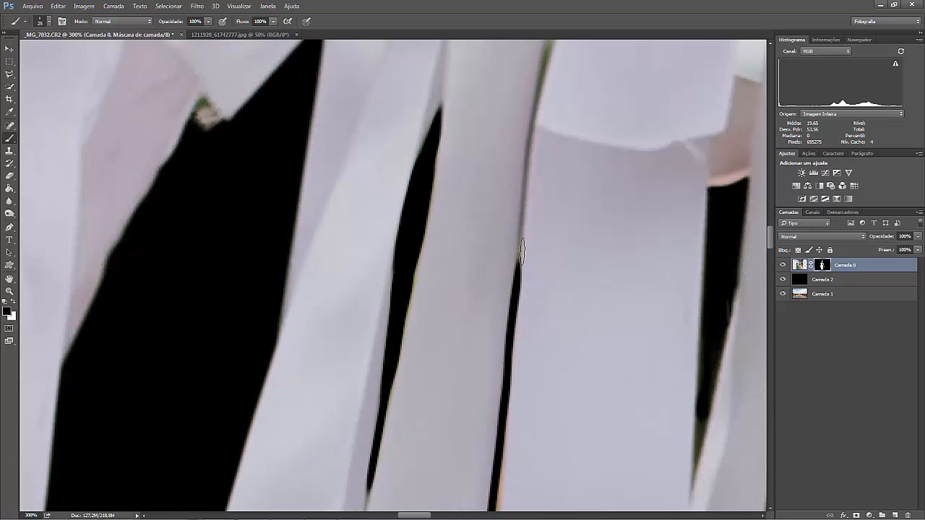
scroll(535, 217, "up", 3)
right_click(506, 303)
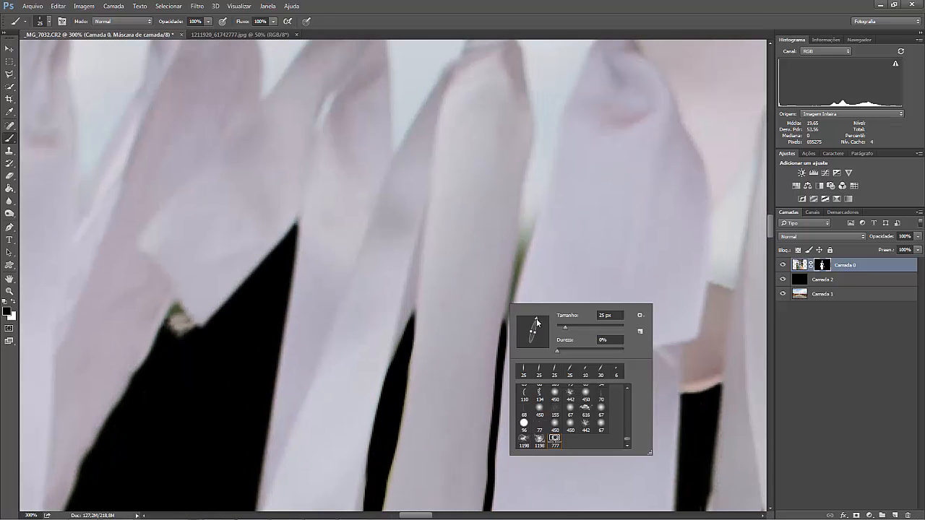
left_click(511, 295)
left_click_drag(508, 313, 517, 264)
Re-angle the brush and mask out the orange fringe along the wide centre ribbon's edge, midway down the thin gap.
scroll(532, 320, "down", 5)
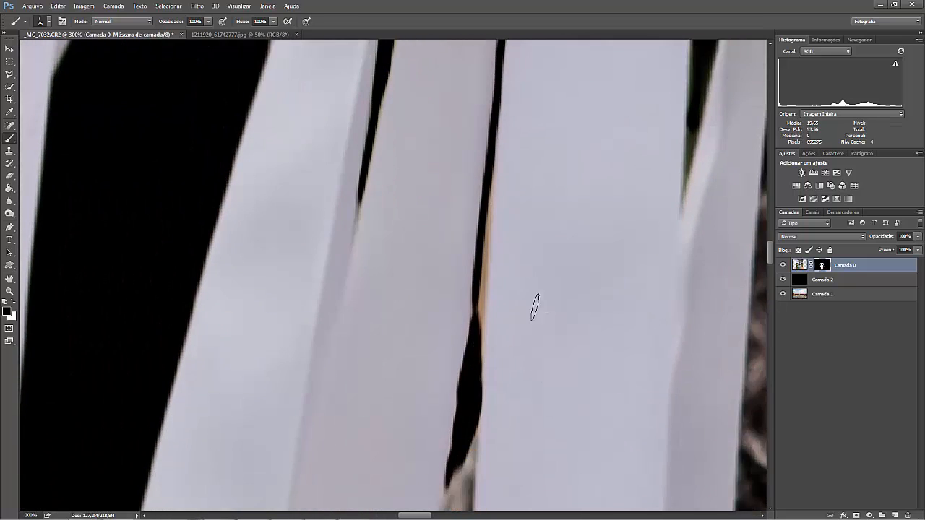
right_click(484, 306)
left_click(479, 317)
mouse_move(481, 307)
left_mouse_down()
mouse_move(487, 212)
mouse_move(475, 310)
mouse_move(481, 329)
mouse_move(488, 204)
left_mouse_up()
Mask out the grey and orange patch remaining at the lower end of the thin gap beside the wide centre ribbon.
scroll(488, 204, "down", 5)
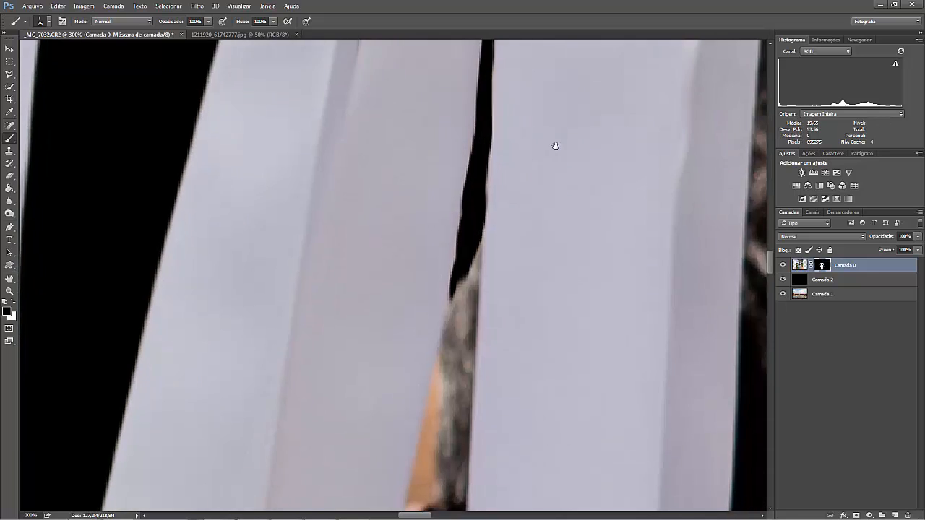
left_click_drag(485, 154, 471, 390)
right_click(424, 408)
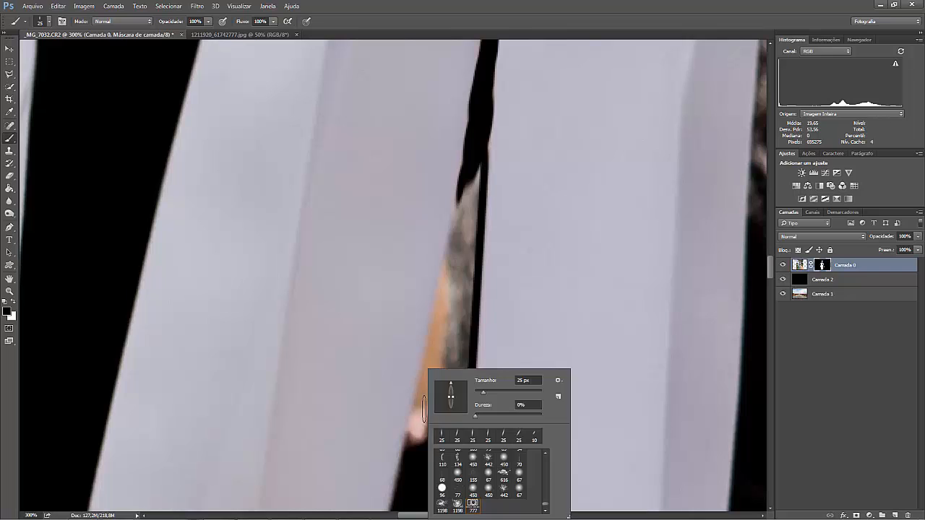
left_click(414, 416)
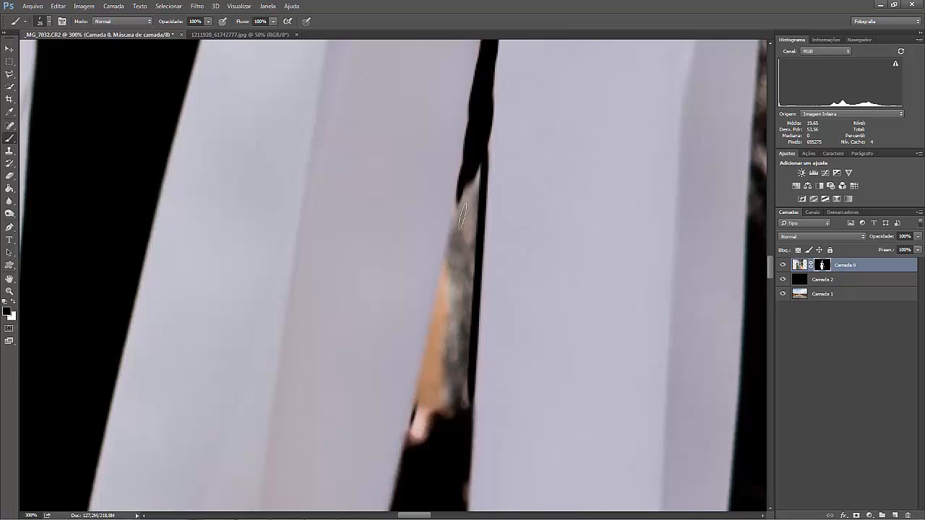
left_click(420, 408, "shift")
mouse_move(417, 415)
left_mouse_down()
mouse_move(427, 430)
mouse_move(444, 403)
mouse_move(423, 434)
left_mouse_up()
mouse_move(477, 226)
left_mouse_down()
mouse_move(426, 399)
mouse_move(438, 384)
mouse_move(473, 190)
mouse_move(437, 373)
mouse_move(450, 384)
mouse_move(472, 218)
mouse_move(467, 190)
mouse_move(463, 382)
mouse_move(466, 326)
left_mouse_up()
Mask out the orange patch between the ribbons above the man's right shoulder with a 30 px slanted brush.
key("ctrl+minus")
key("ctrl+minus")
key("ctrl+minus")
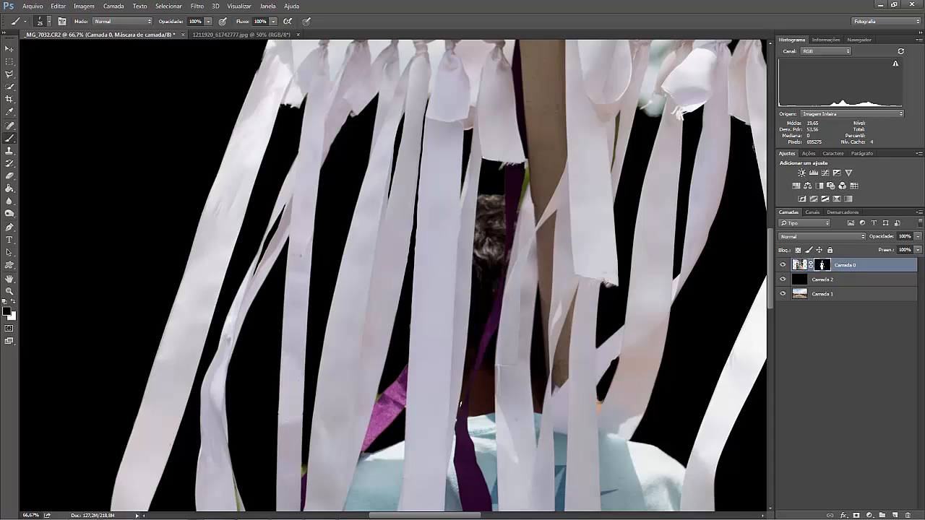
key("ctrl+plus")
key("ctrl+plus")
key("ctrl+plus")
left_click_drag(520, 361, 415, 142)
mouse_move(636, 477)
left_mouse_down()
mouse_move(454, 332)
mouse_move(311, 333)
left_mouse_up()
left_click_drag(715, 226, 599, 331)
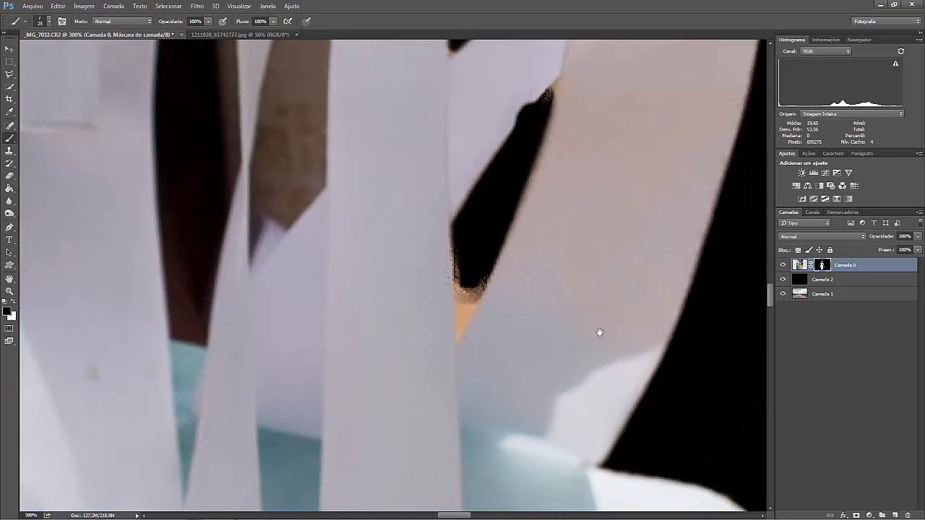
key("]")
right_click(477, 278)
left_click(503, 295)
mouse_move(452, 326)
left_mouse_down()
mouse_move(461, 278)
mouse_move(475, 273)
mouse_move(477, 303)
mouse_move(466, 283)
left_mouse_up()
right_click(475, 272)
left_click(509, 284)
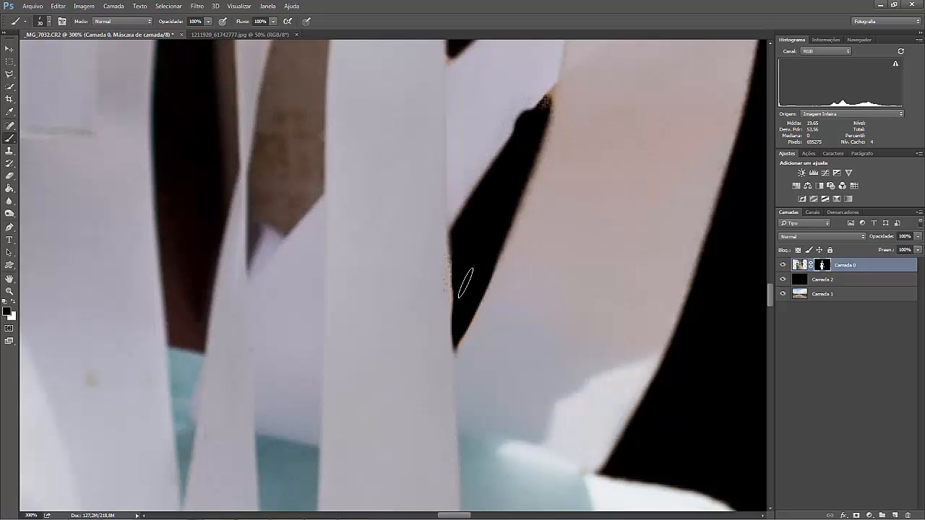
Paint white on the mask to restore the ribbon edges around the gap above the shoulder, and return to black.
key("x")
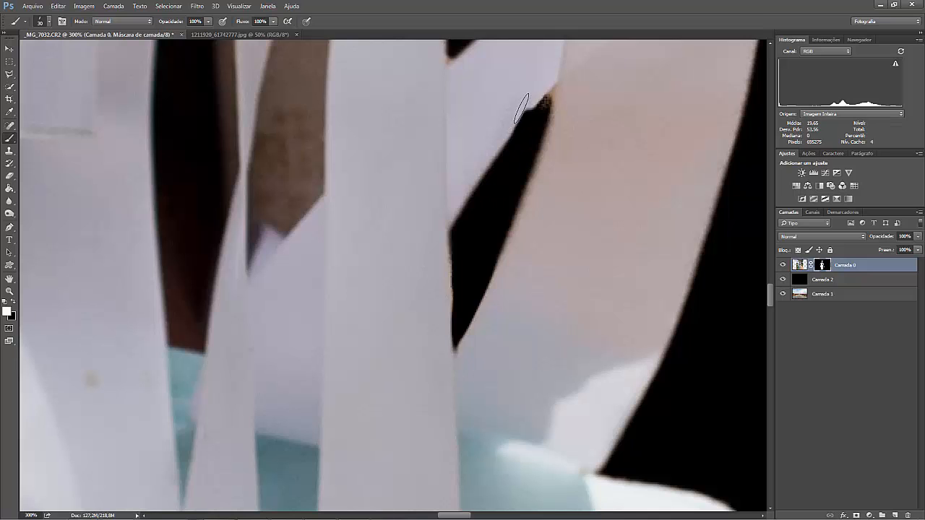
key("x")
scroll(469, 217, "up", 3)
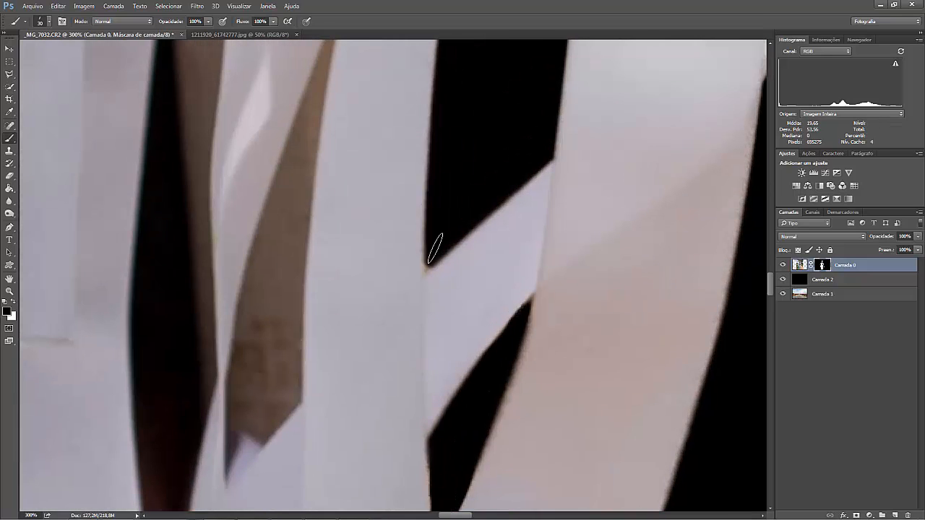
left_click_drag(267, 292, 344, 216)
mouse_move(311, 339)
left_mouse_down()
mouse_move(348, 349)
mouse_move(369, 324)
mouse_move(366, 304)
mouse_move(391, 319)
left_mouse_up()
right_click(370, 305)
mouse_move(354, 290)
left_mouse_down()
mouse_move(367, 299)
mouse_move(351, 315)
mouse_move(330, 310)
mouse_move(358, 320)
left_mouse_up()
right_click(329, 305)
mouse_move(307, 336)
left_mouse_down()
mouse_move(321, 299)
mouse_move(314, 295)
mouse_move(338, 197)
mouse_move(314, 285)
mouse_move(321, 231)
mouse_move(340, 166)
mouse_move(365, 138)
left_mouse_up()
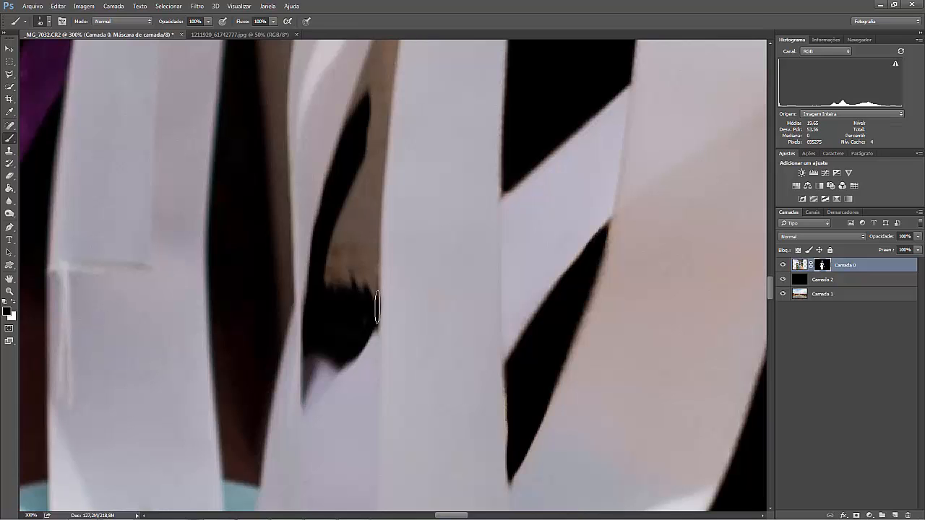
mouse_move(387, 99)
left_mouse_down()
mouse_move(364, 107)
mouse_move(375, 189)
mouse_move(335, 236)
mouse_move(327, 295)
mouse_move(374, 242)
mouse_move(347, 307)
left_mouse_up()
mouse_move(371, 214)
left_mouse_down()
mouse_move(364, 460)
mouse_move(396, 290)
left_mouse_up()
key("ctrl+z")
key("ctrl+z")
key("ctrl+alt+z")
key("ctrl+alt+z")
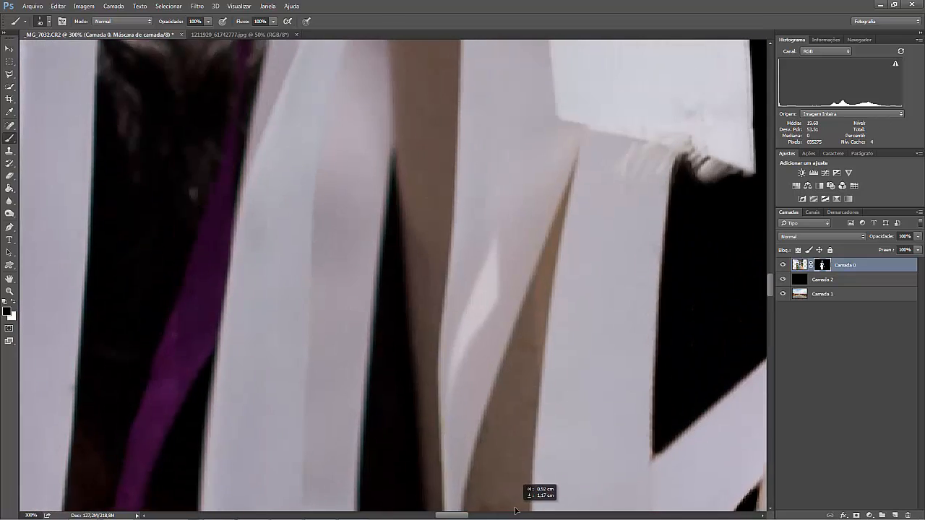
Mask out the green sliver between the purple ribbon and the wooden post with a 25 px brush angled to the gap.
left_click_drag(515, 511, 528, 499)
key("ctrl+minus")
key("ctrl+minus")
key("ctrl+minus")
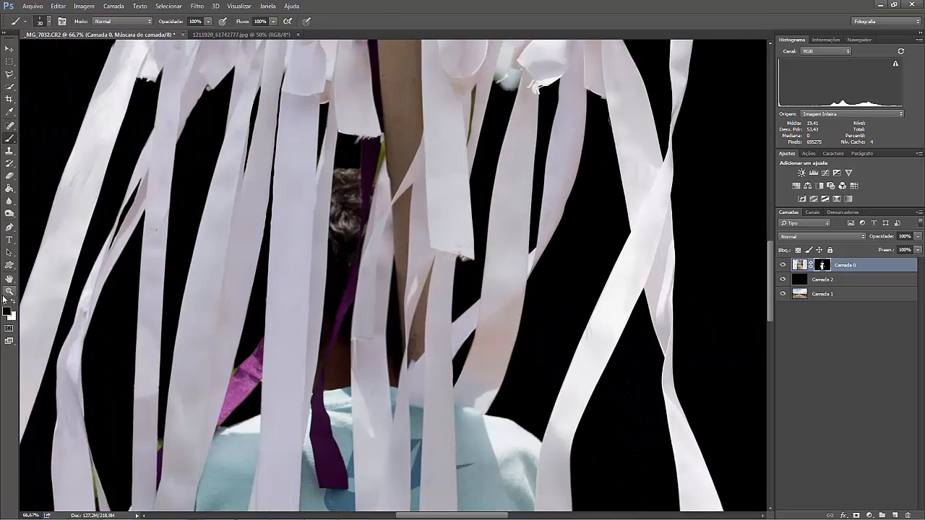
key("ctrl+plus")
key("ctrl+plus")
key("ctrl+plus")
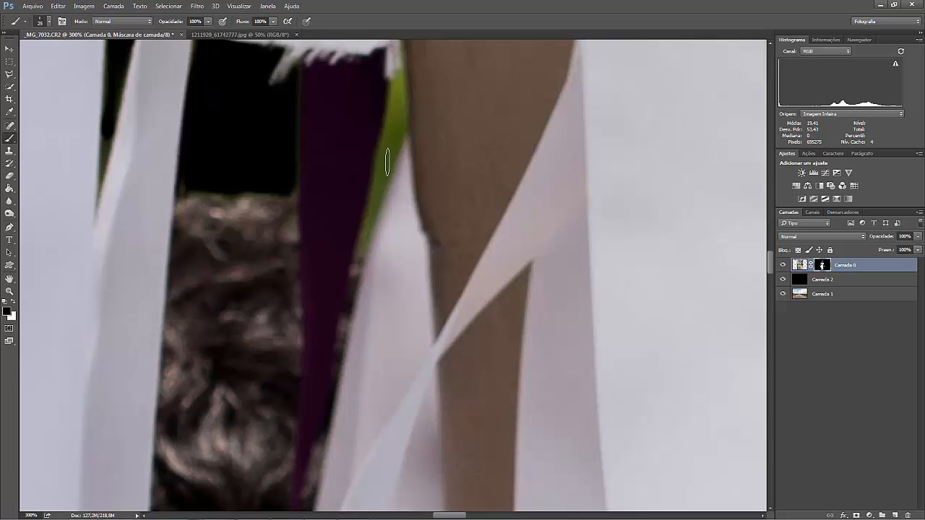
right_click(387, 162)
mouse_move(415, 177)
left_mouse_down()
mouse_move(363, 225)
mouse_move(363, 244)
mouse_move(402, 133)
left_mouse_up()
right_click(438, 170)
left_click_drag(477, 185, 466, 183)
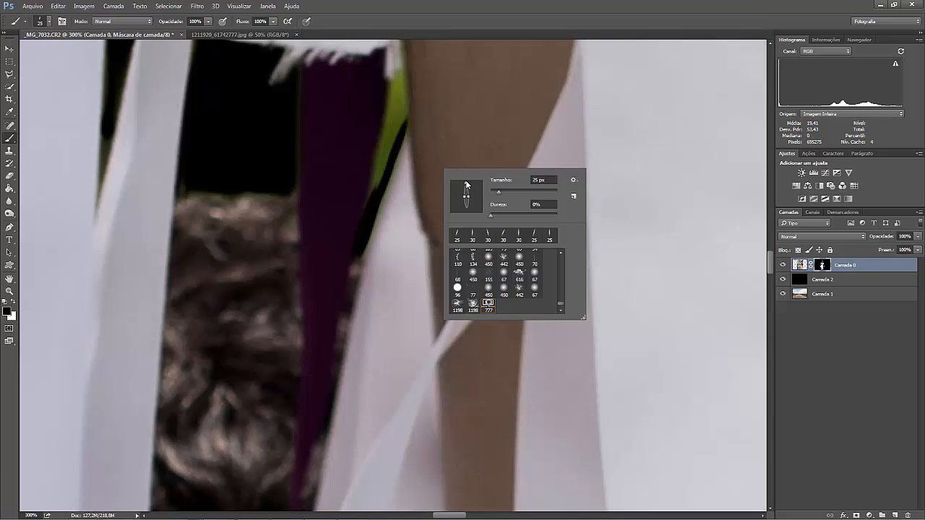
mouse_move(405, 118)
left_mouse_down()
mouse_move(404, 84)
mouse_move(379, 153)
left_mouse_up()
right_click(388, 125)
left_click_drag(369, 200, 401, 123)
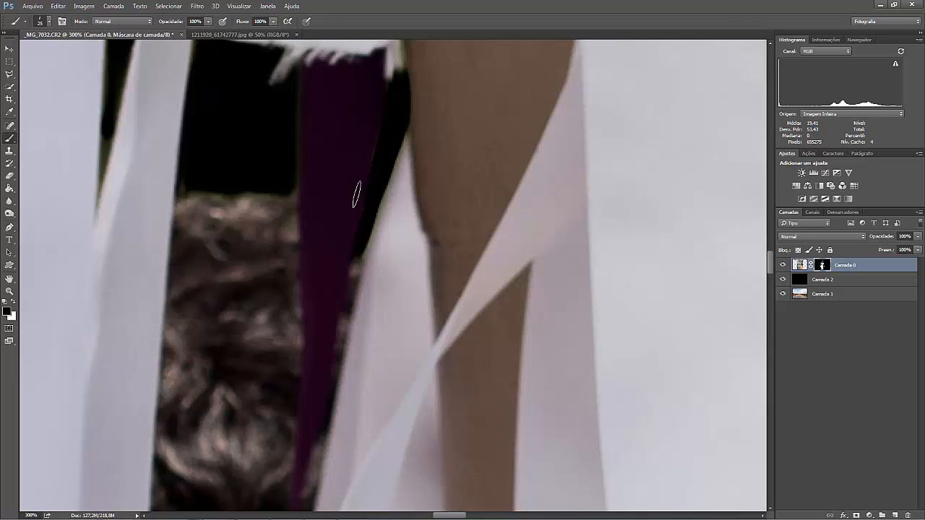
Set the brush tip nearly vertical and mask out the dark green fringe along the purple ribbon's edge above the man's hair.
left_click_drag(281, 156, 318, 245)
right_click(319, 245)
left_click(350, 259)
left_click(314, 245)
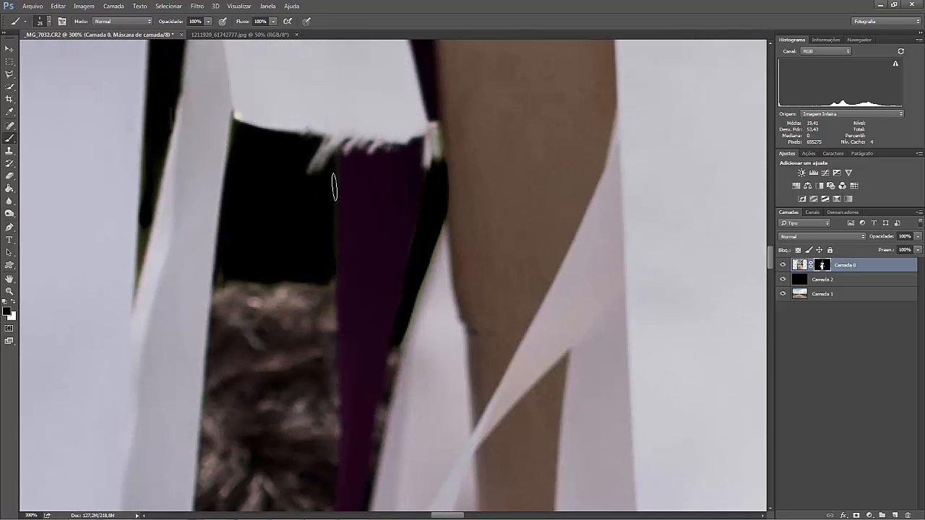
right_click(335, 189)
left_click(360, 205)
left_click(341, 187)
left_click_drag(336, 163, 336, 188)
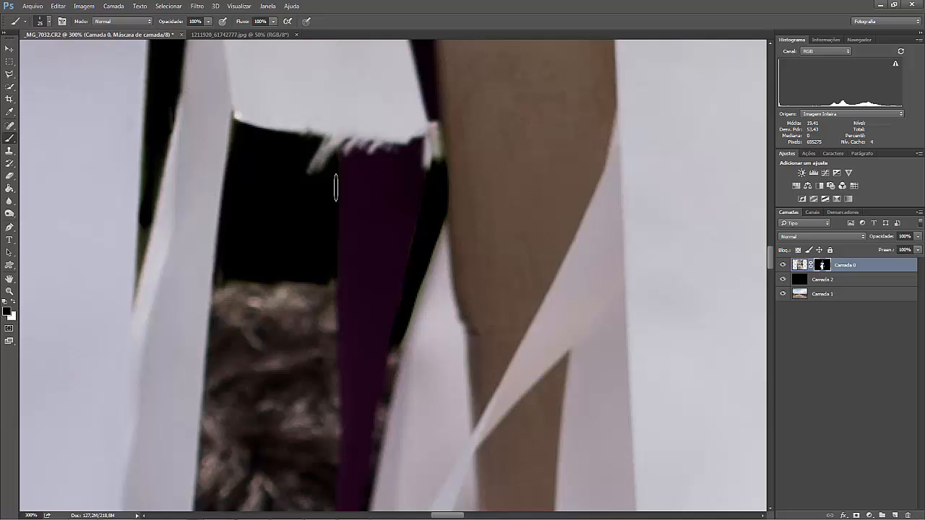
Tilt the brush tip and mask out the green remnant at the lower end of the narrow gap left of the man's head.
right_click(162, 230)
left_click(173, 252)
left_click(144, 227)
left_click_drag(137, 270, 145, 186)
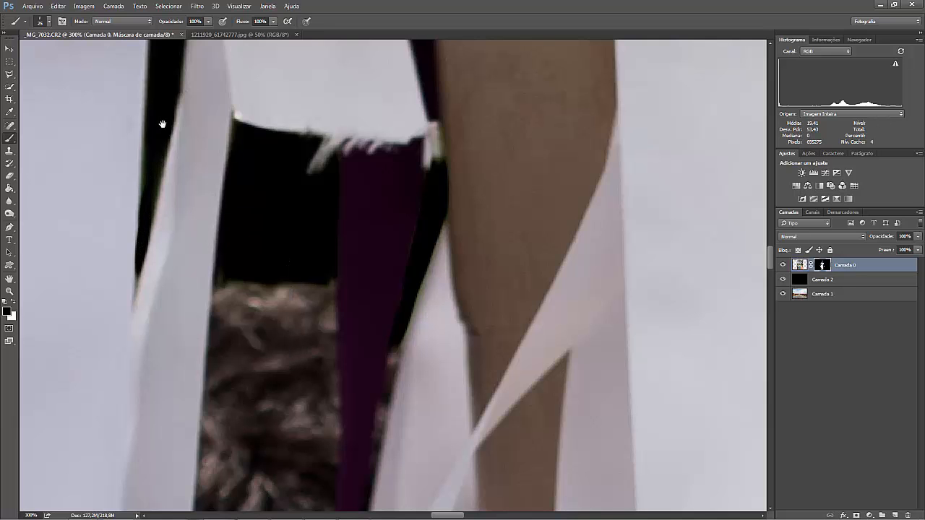
Enlarge the brush to 1300 px and make its tip fully round with 0% hardness.
left_click_drag(162, 125, 176, 139)
key("ctrl+minus")
key("ctrl+minus")
key("ctrl+minus")
key("ctrl+minus")
key("ctrl+minus")
key("ctrl+minus")
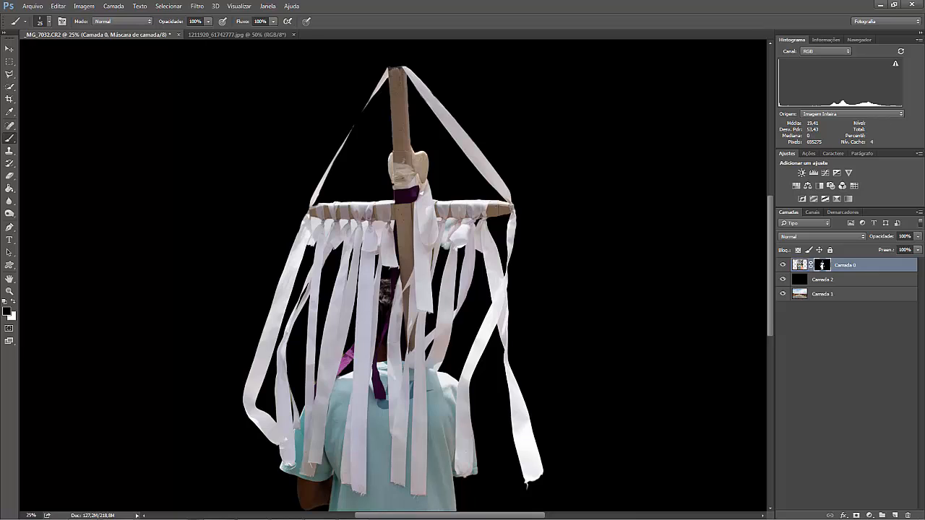
key("bracketright")
key("bracketright")
key("bracketright")
key("bracketright")
key("bracketright")
key("bracketright")
key("bracketright")
key("bracketright")
key("bracketright")
key("bracketright")
key("bracketright")
key("bracketright")
key("bracketright")
right_click(560, 268)
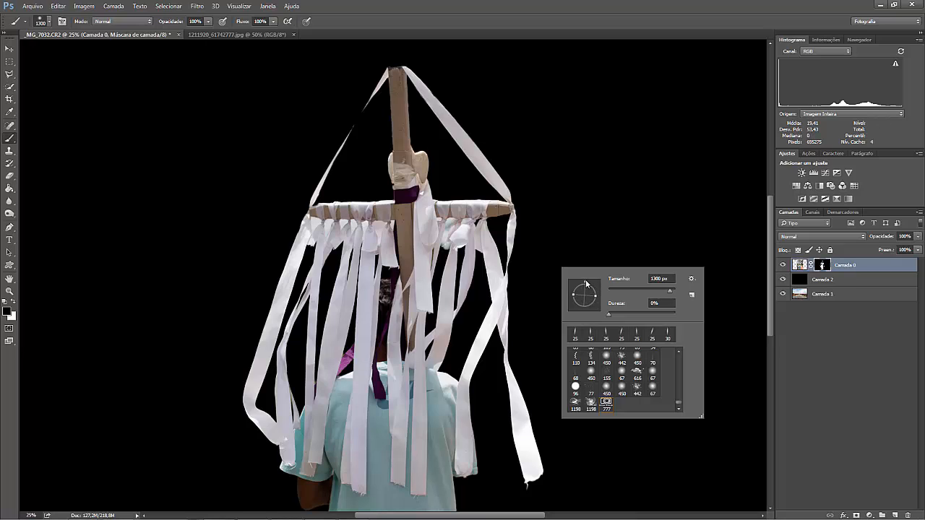
Close the brush settings and reduce the soft round brush to 300 px.
left_click(588, 229)
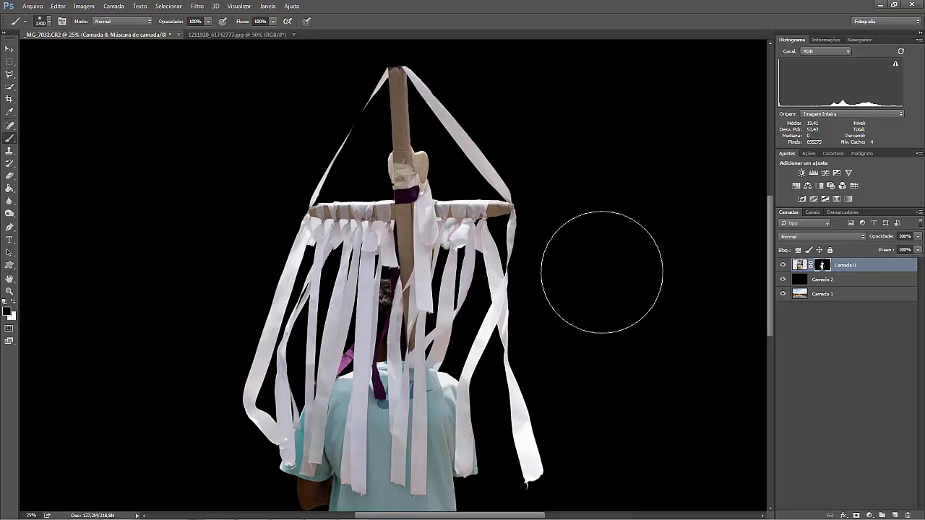
key("bracketright")
key("bracketright")
key("bracketright")
key("bracketleft")
key("bracketleft")
key("bracketleft")
key("bracketleft")
key("bracketleft")
key("bracketleft")
key("bracketleft")
key("bracketleft")
key("bracketleft")
key("bracketleft")
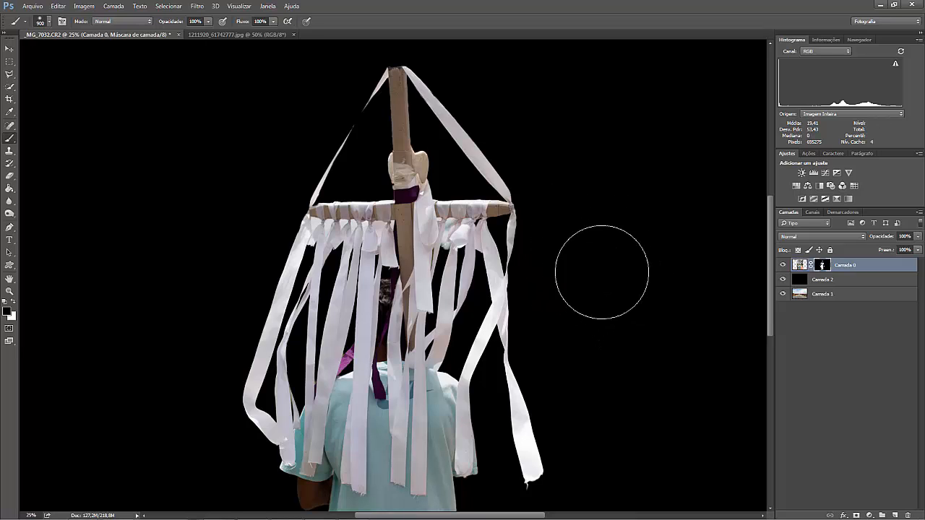
key("bracketleft")
key("bracketleft")
key("bracketleft")
Load the Camada 0 mask as a selection, check its outline with the layer temporarily hidden, and deselect.
left_click(824, 267, "ctrl")
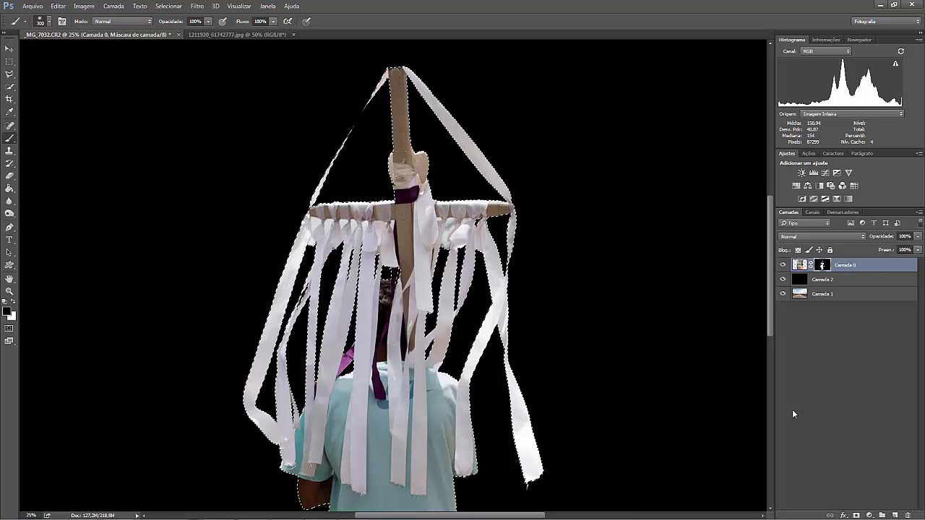
left_click(782, 265)
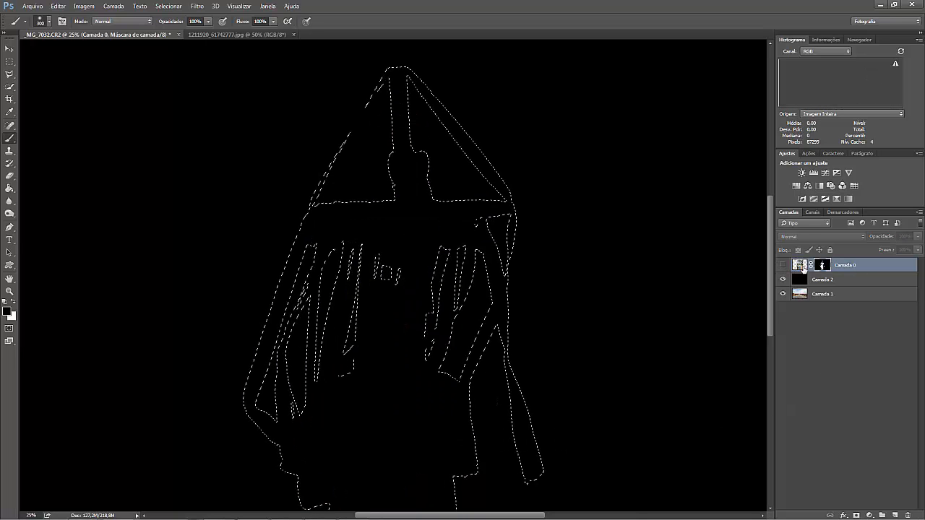
left_click(799, 266)
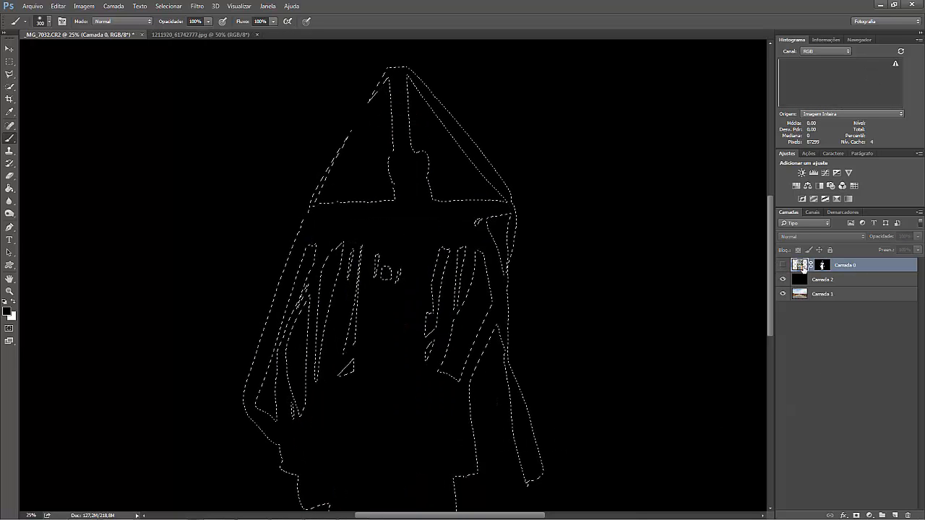
left_click(782, 265)
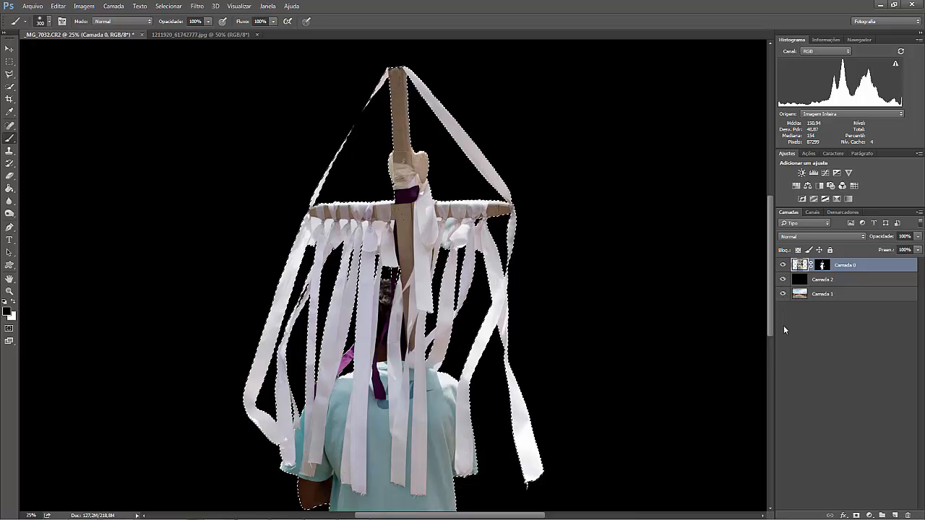
key("ctrl+d")
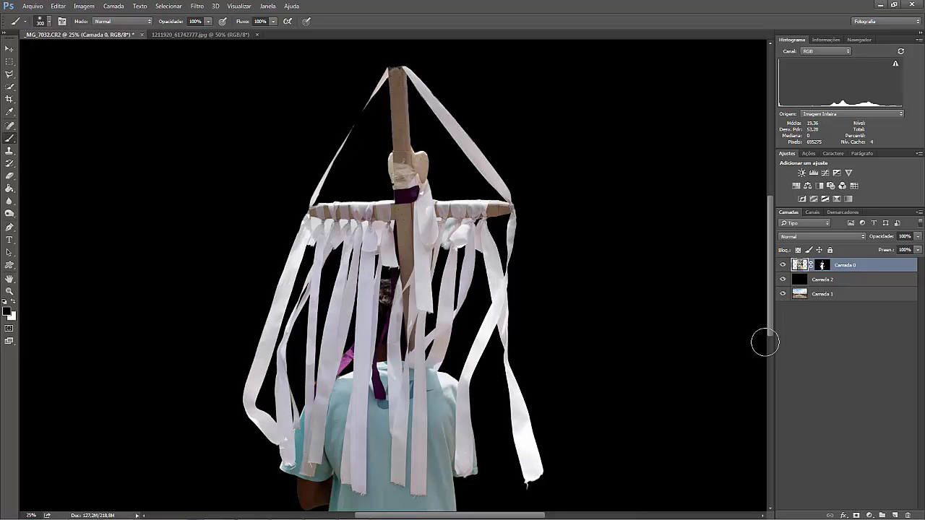
Hide the black layer Camada 2 and examine the ribbon edges against the desert background.
left_click(783, 279)
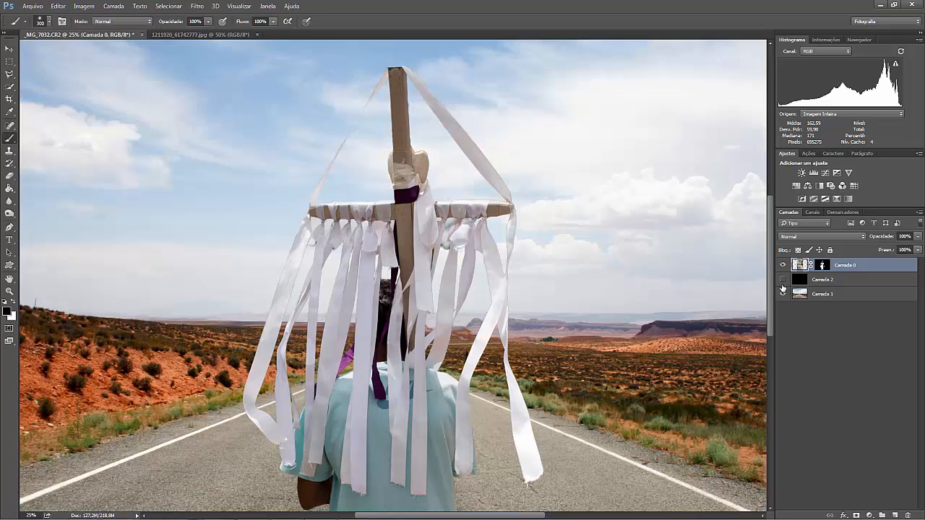
key("ctrl+minus")
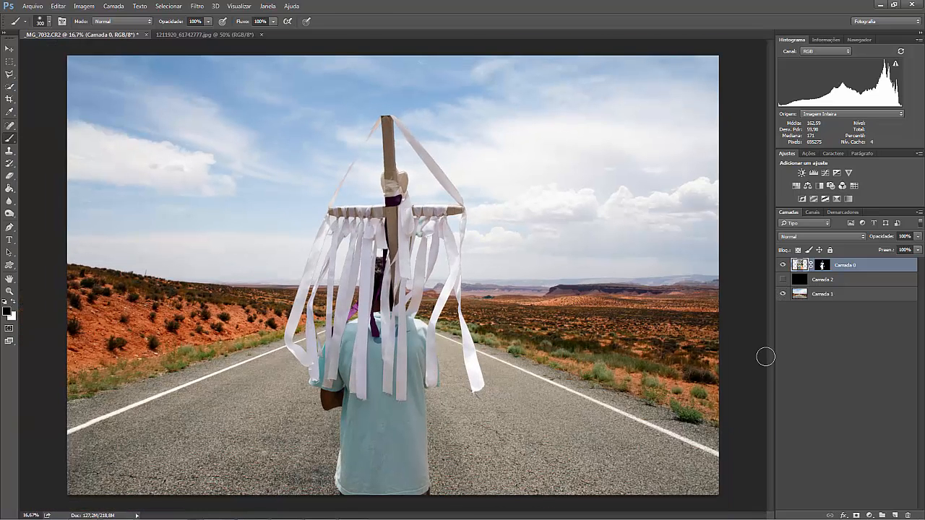
key("ctrl+plus")
key("ctrl+plus")
key("ctrl+plus")
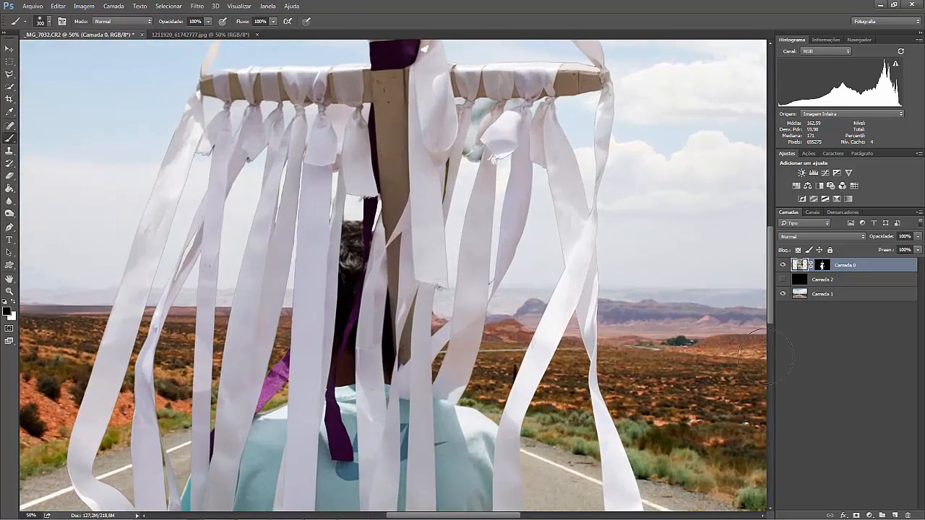
key("ctrl+plus")
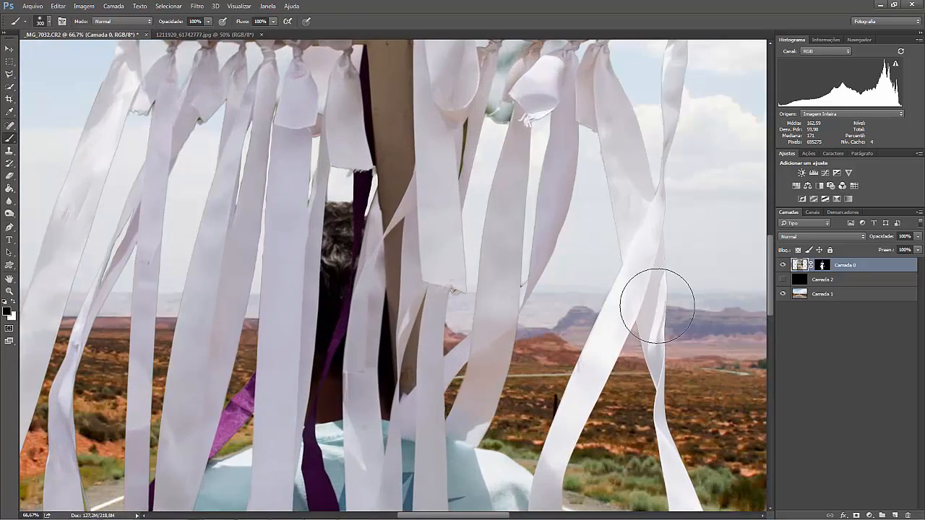
key("ctrl+plus")
left_click_drag(696, 299, 369, 311)
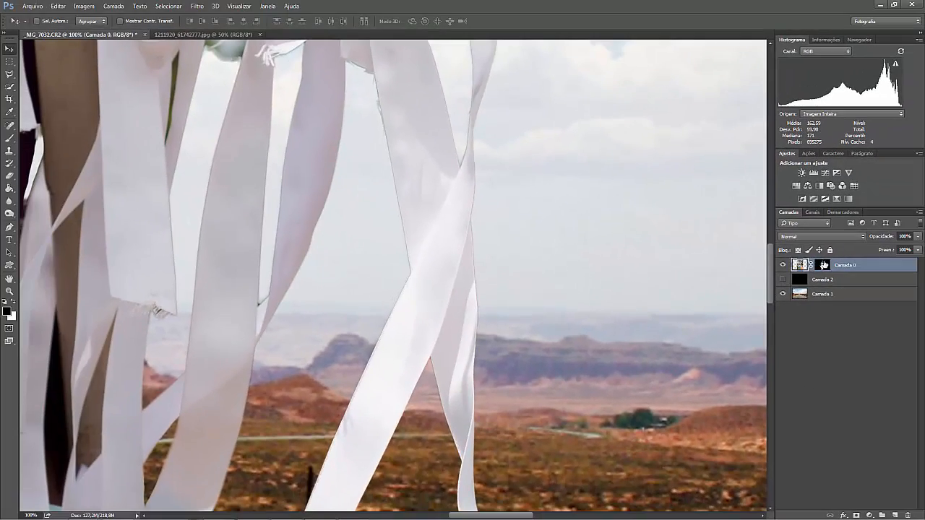
Contract the Camada 0 layer mask with the Mínimo filter at a 1 px radius and Quadratura preservation, comparing the preview on and off.
left_click(823, 265)
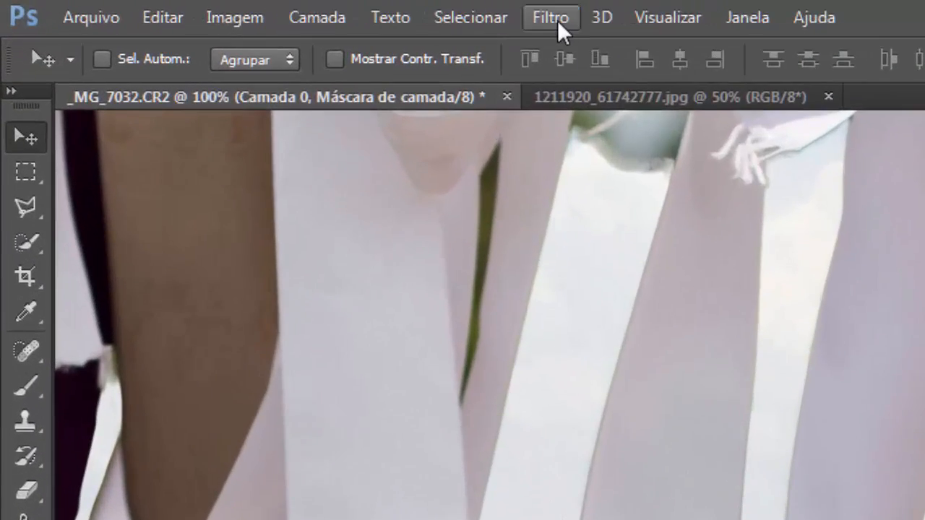
left_click(197, 6)
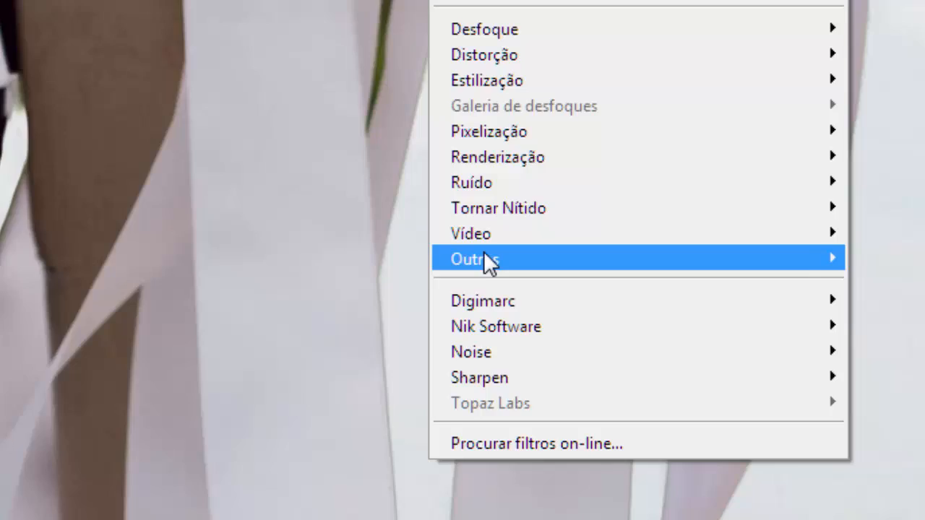
mouse_move(578, 488)
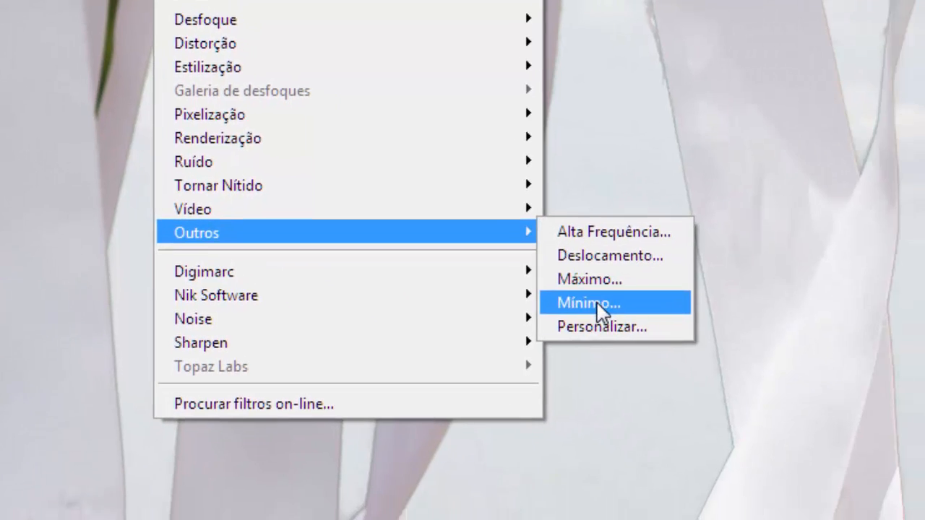
left_click(635, 327)
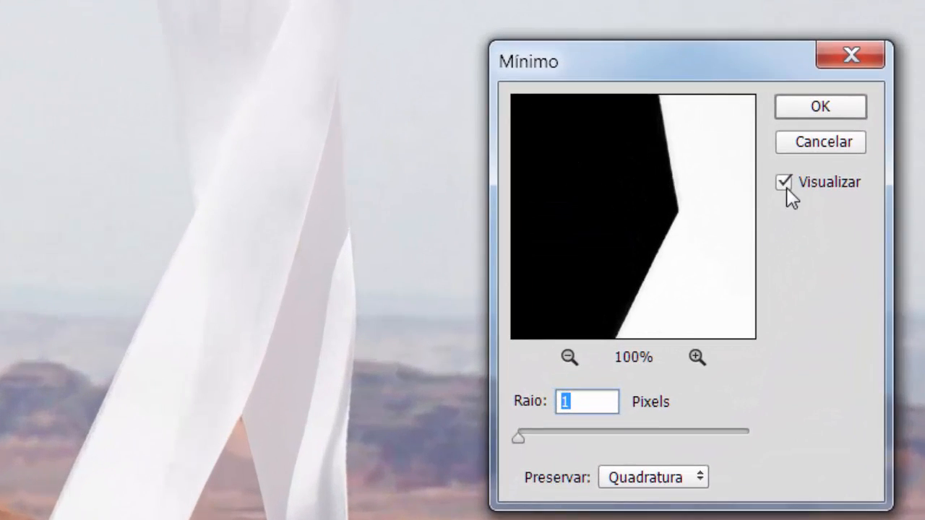
left_click(786, 187)
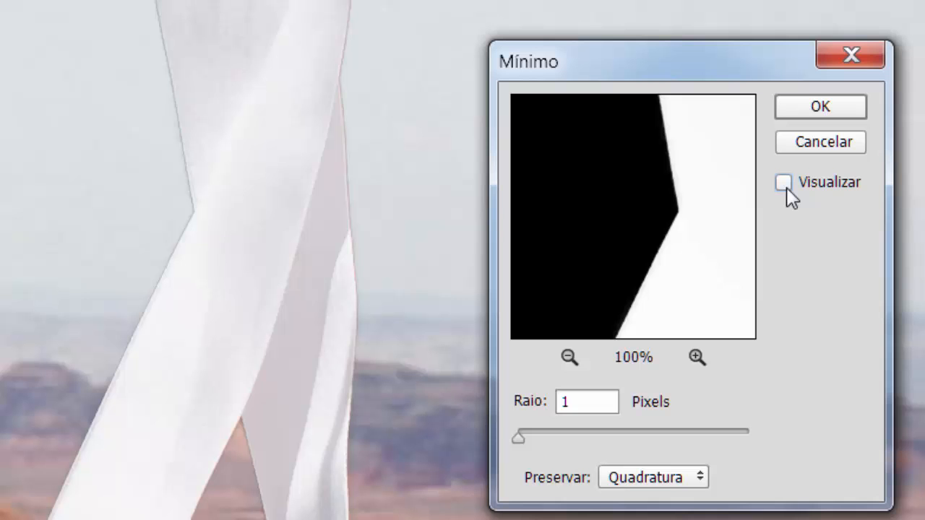
left_click(787, 187)
left_click(786, 187)
left_click(786, 187)
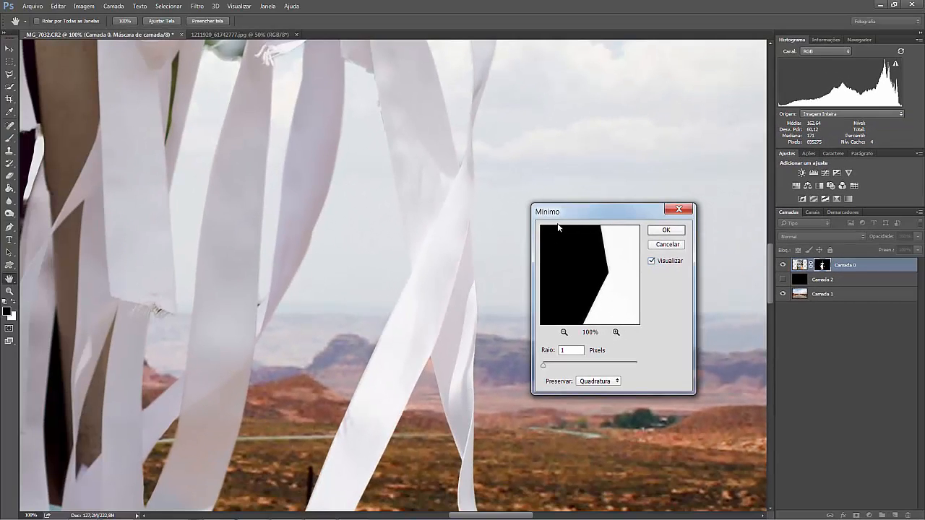
left_click(667, 232)
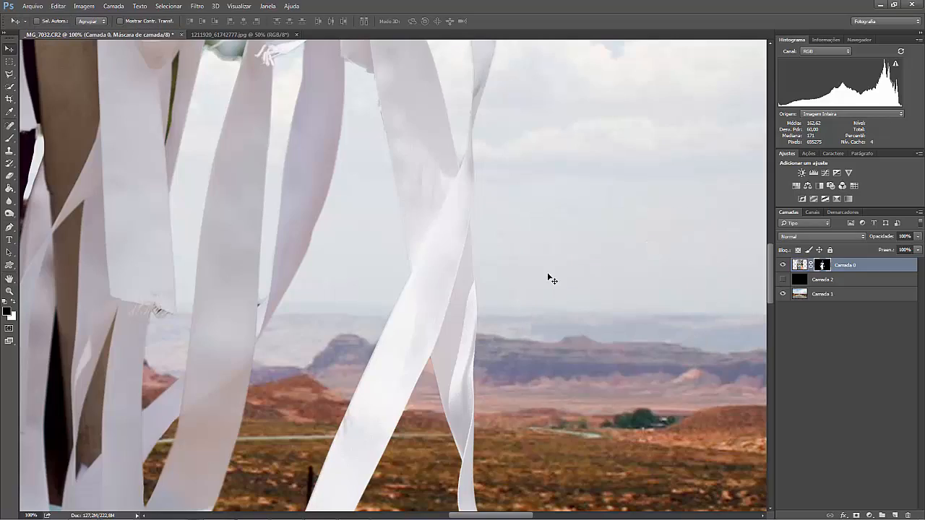
Move the man slightly upward on the road and stamp all visible layers into a new top layer.
key("ctrl+minus")
key("ctrl+minus")
key("ctrl+minus")
key("ctrl+minus")
key("ctrl+minus")
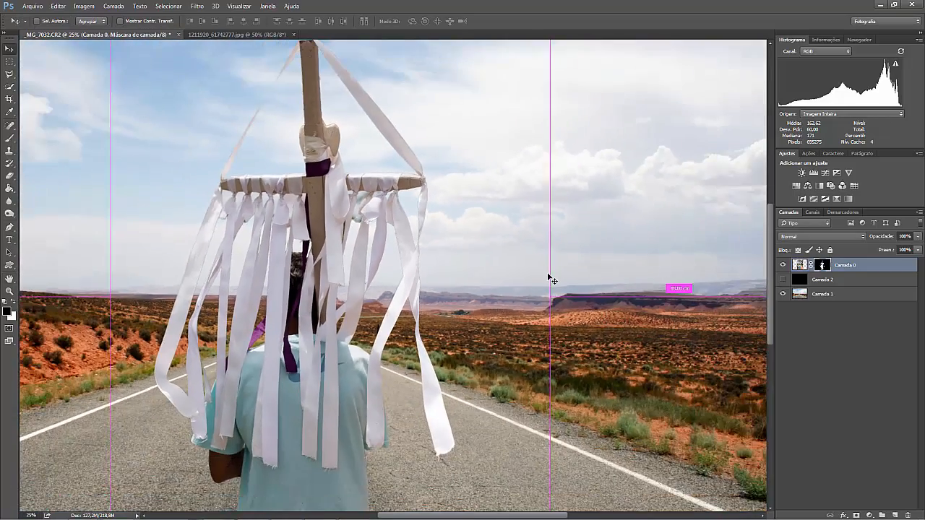
key("ctrl")
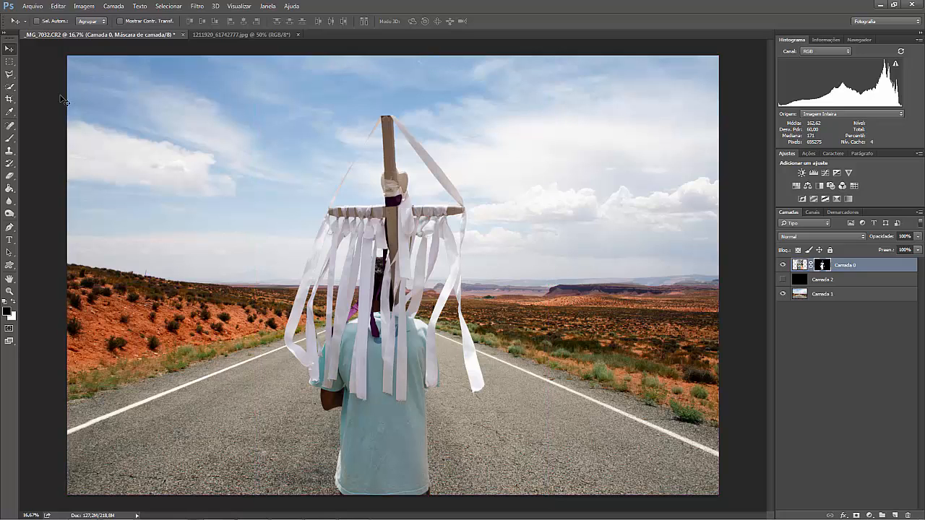
left_click_drag(369, 356, 365, 341)
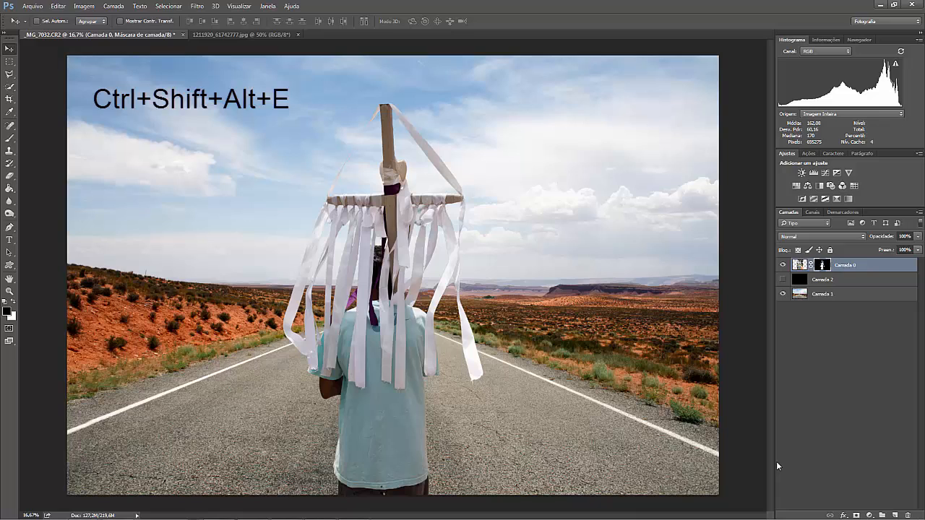
key("ctrl+shift+alt+e")
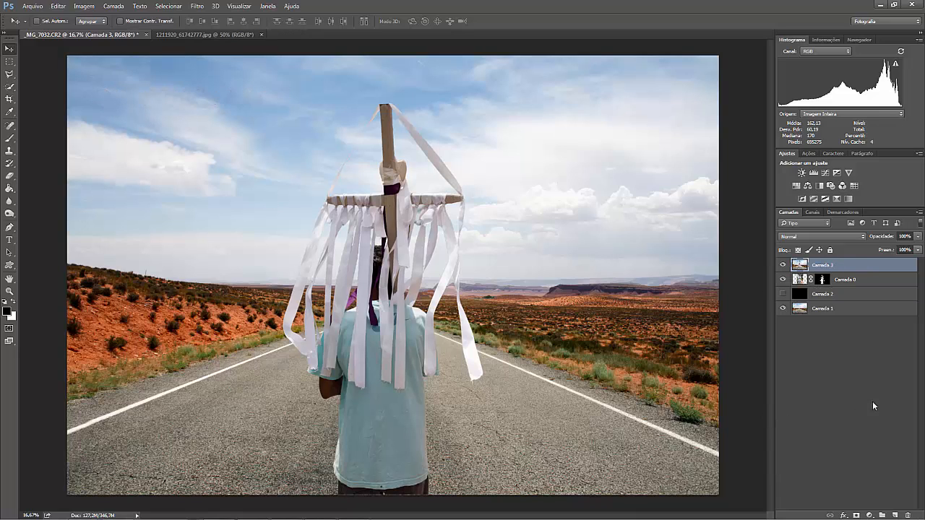
Add a Black & White adjustment with reds at -2, yellows and greens at 100, and reduced cyans, blues and magentas.
left_click(820, 186)
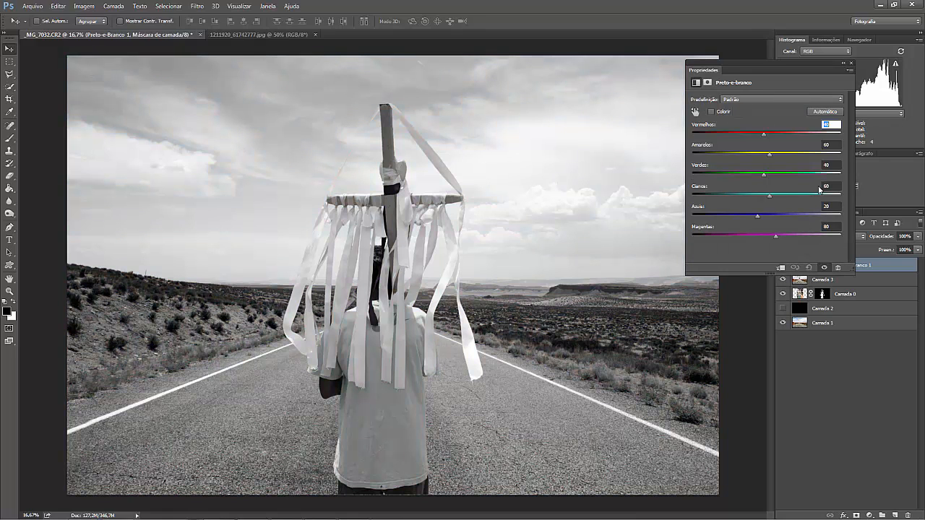
left_click_drag(766, 137, 785, 157)
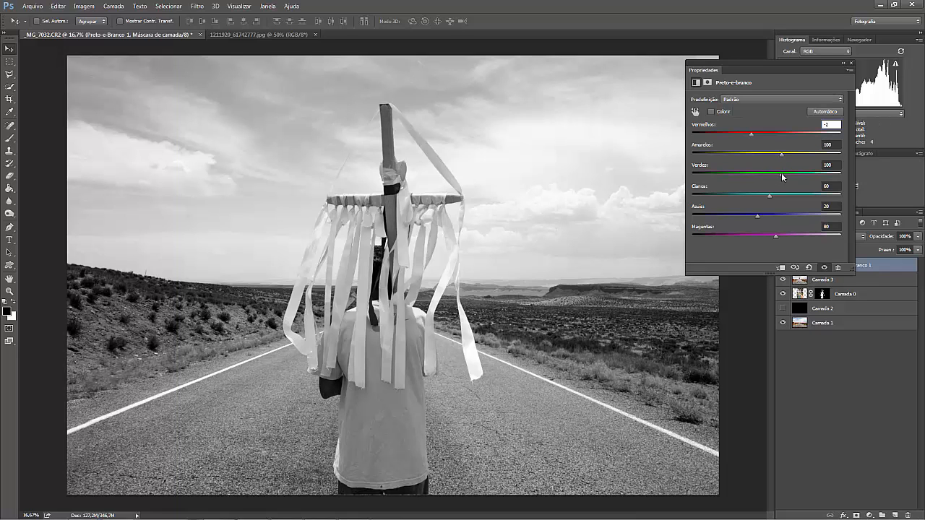
left_click_drag(770, 196, 723, 215)
left_click_drag(776, 235, 755, 236)
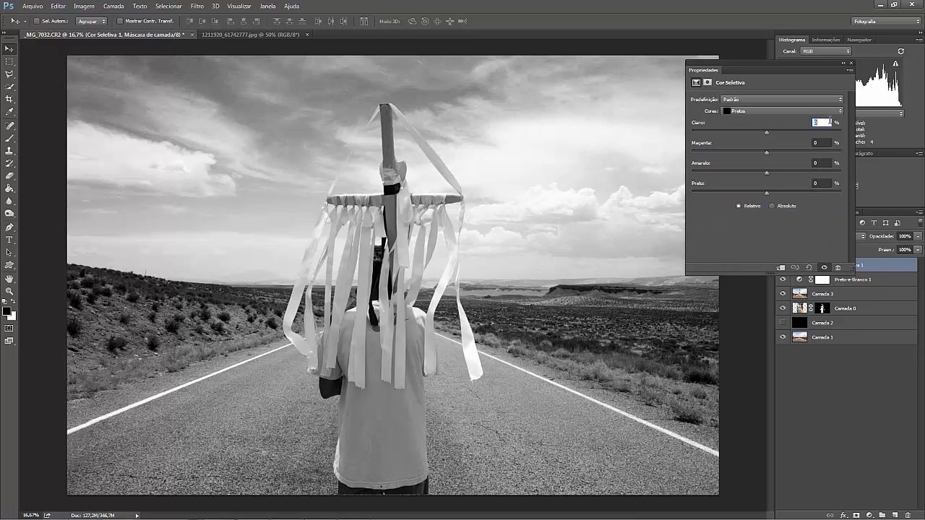
Add a Selective Color adjustment and set the black amount in the Pretos range to +10%.
left_click(782, 111)
left_click(751, 171)
left_click_drag(766, 192, 776, 196)
left_click(784, 112)
left_click(759, 173)
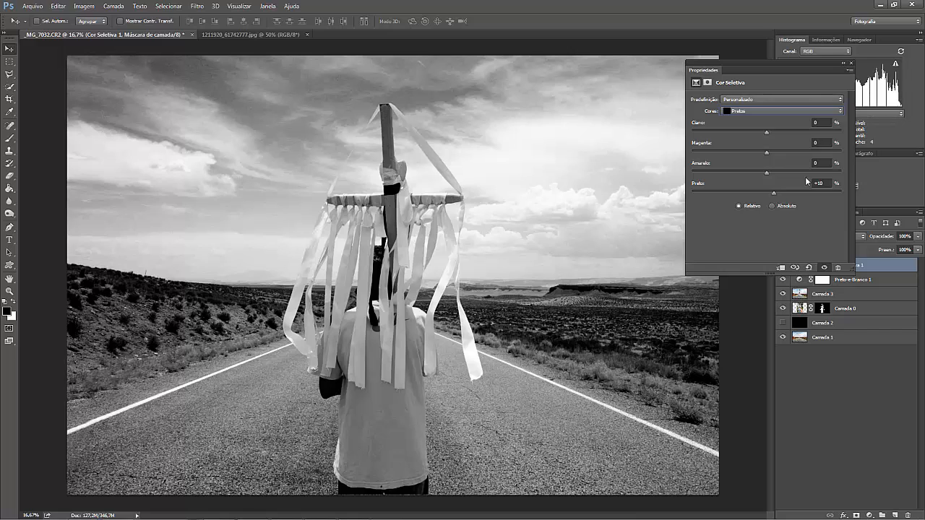
left_click(850, 63)
Darken the sky and roadside terrain on Camada 3 using the Burn tool at 2500 px, midtones and 20% exposure.
left_click(9, 214)
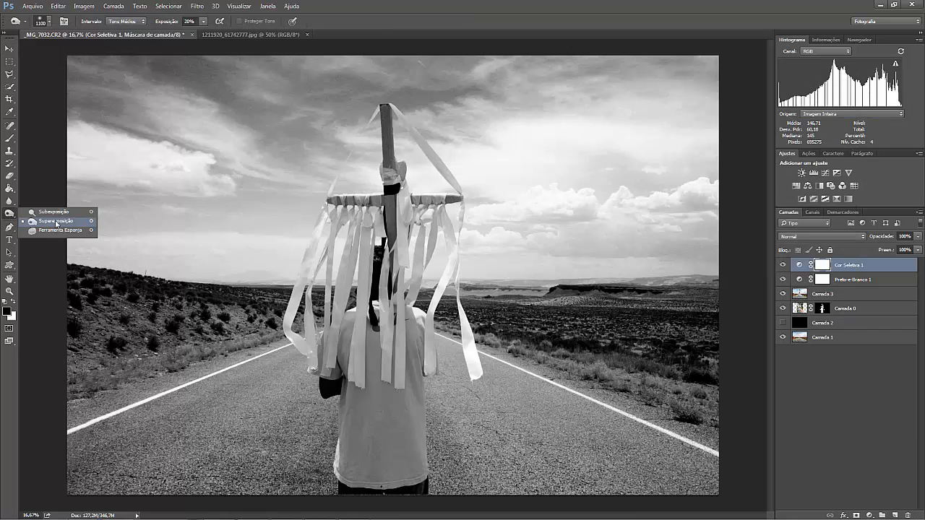
left_click(56, 222)
key("bracketright")
key("bracketright")
key("bracketright")
key("bracketright")
key("bracketright")
key("bracketright")
key("bracketright")
key("bracketright")
key("bracketright")
key("bracketright")
key("bracketright")
key("bracketright")
key("bracketright")
key("bracketright")
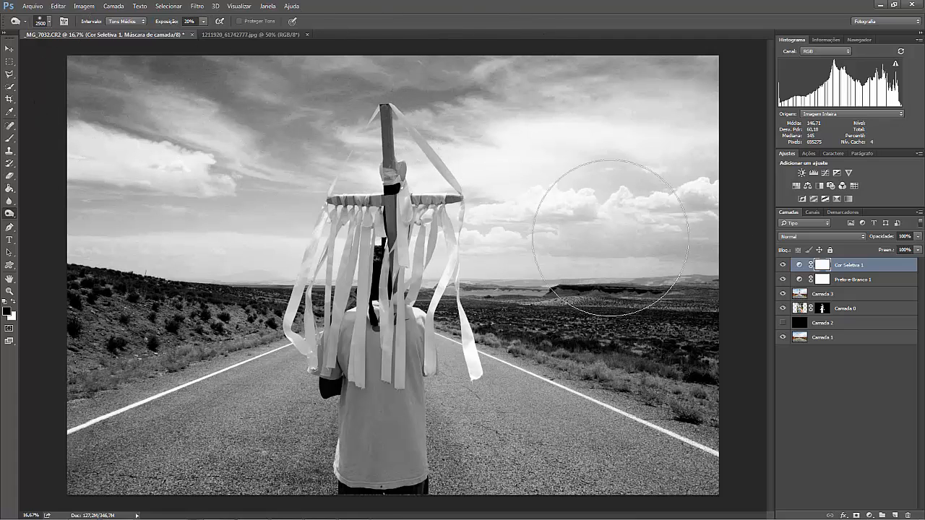
left_click(826, 294)
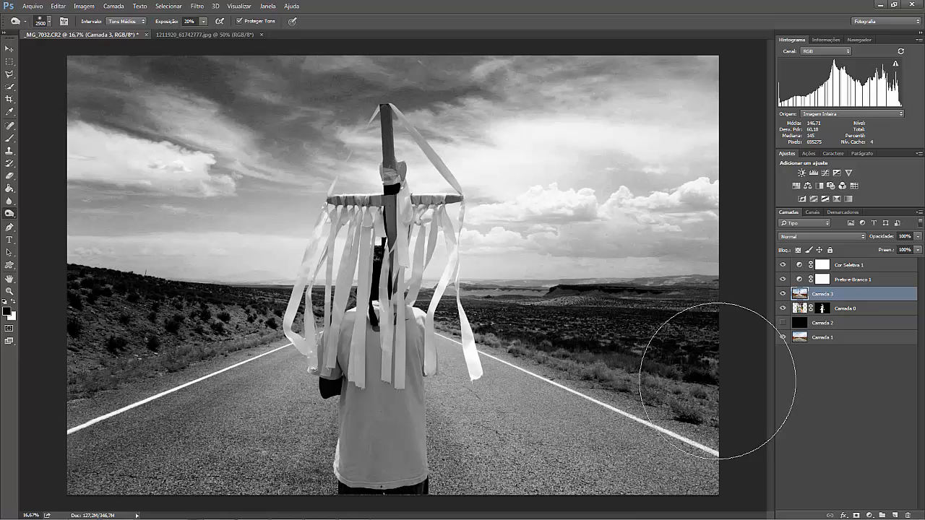
Add a Curves adjustment above Cor Seletiva 1, anchoring the midpoint, lowering the shadows to input 71, output 64, and raising the highlights.
left_click(845, 265)
left_click(825, 174)
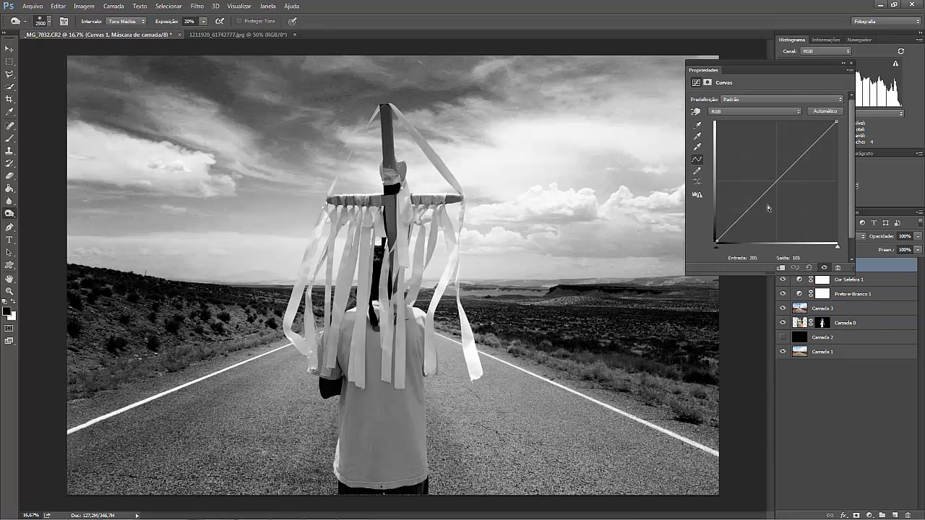
left_click(777, 181)
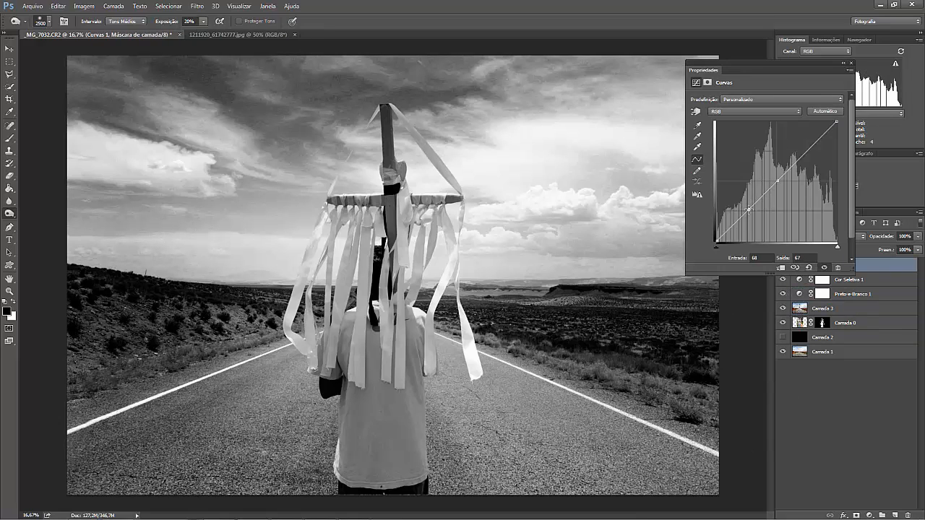
left_click_drag(749, 210, 750, 211)
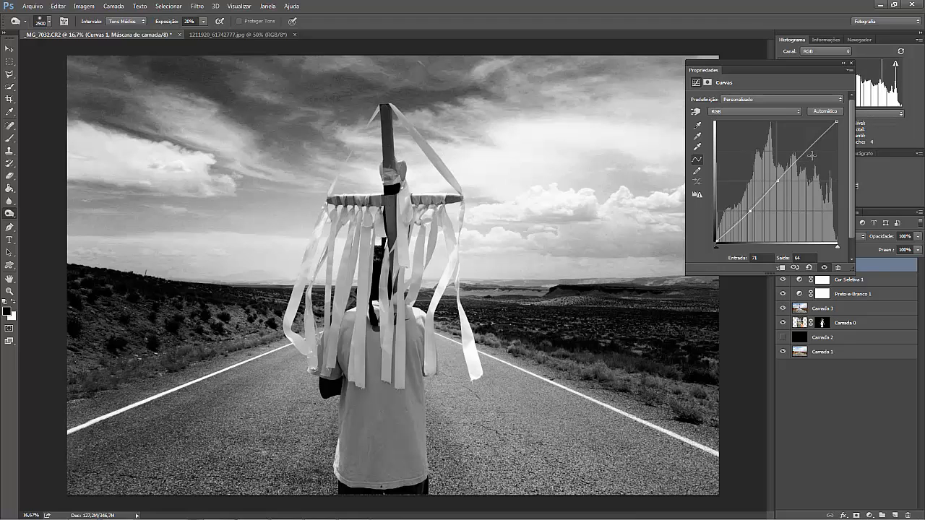
left_click_drag(810, 148, 803, 134)
left_click(851, 63)
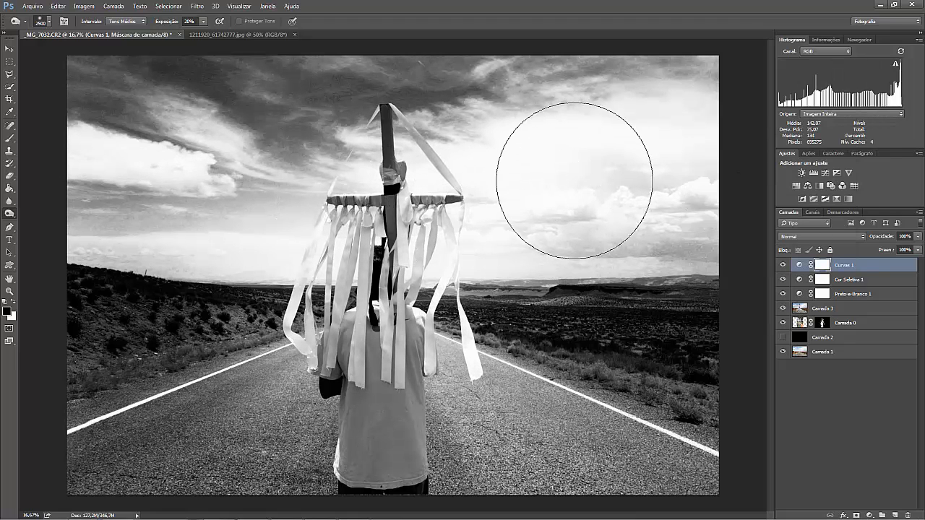
Paint black on the Curvas 1 mask over the right-hand clouds with a 2300 px Brush at 50% opacity to recover highlight detail.
left_click(10, 138)
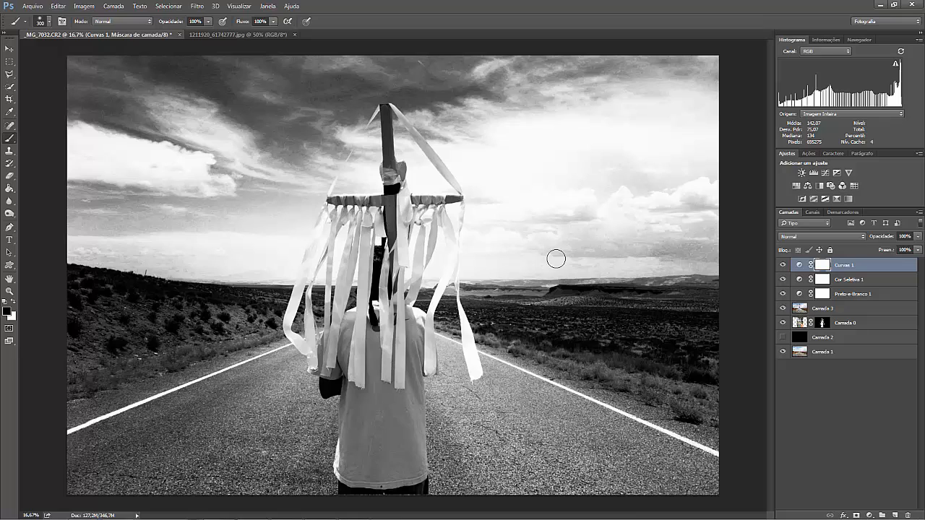
key("bracketright")
key("bracketright")
key("bracketright")
key("bracketright")
key("bracketright")
key("bracketright")
key("bracketright")
key("bracketright")
key("bracketright")
key("bracketright")
key("bracketright")
key("bracketright")
key("bracketright")
key("bracketright")
key("bracketright")
key("bracketright")
key("bracketright")
key("bracketright")
key("bracketright")
key("bracketright")
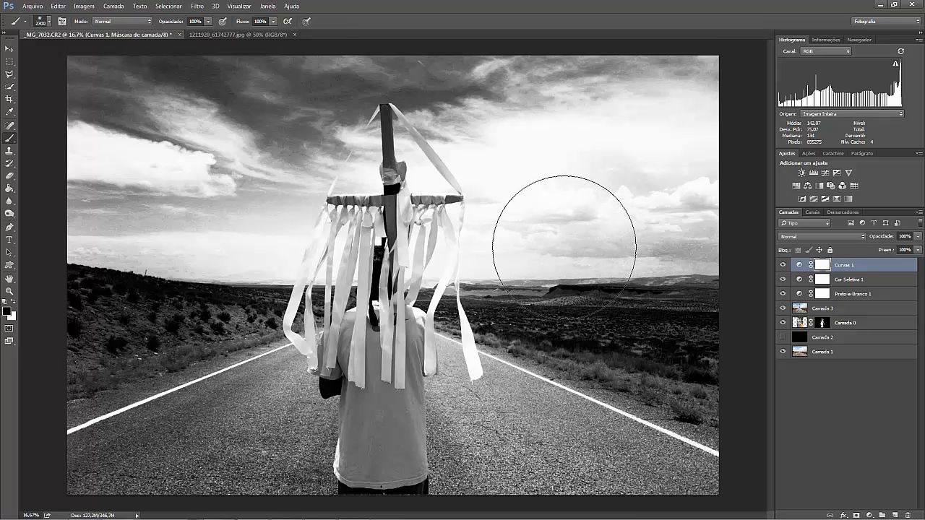
key("5")
mouse_move(530, 212)
left_mouse_down()
mouse_move(514, 187)
mouse_move(518, 221)
mouse_move(548, 161)
mouse_move(619, 164)
mouse_move(613, 222)
mouse_move(693, 171)
mouse_move(640, 107)
mouse_move(450, 172)
mouse_move(438, 206)
mouse_move(540, 244)
mouse_move(469, 206)
mouse_move(168, 156)
left_mouse_up()
Reduce the brush size and paint black on the Curvas 1 mask over the bright cloud on the sky's left side.
key("bracketleft")
key("bracketleft")
key("bracketleft")
key("bracketleft")
key("bracketleft")
key("bracketleft")
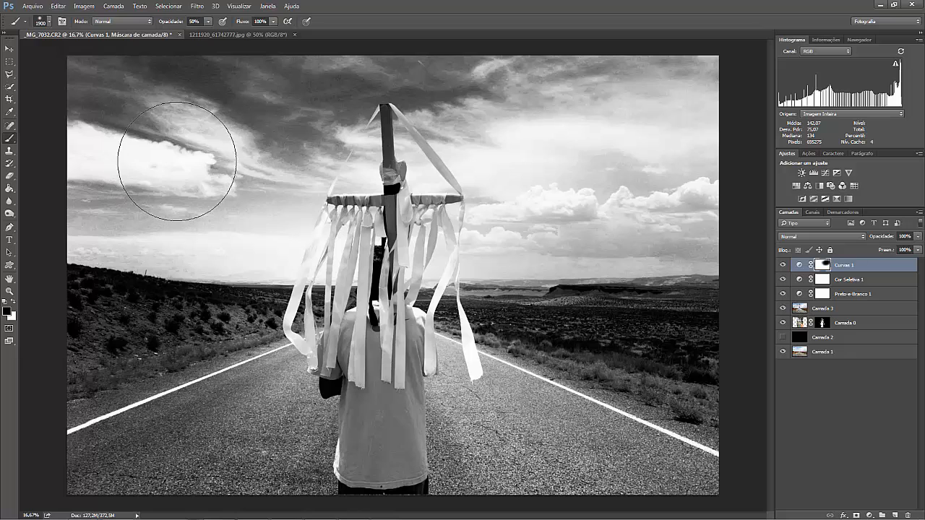
mouse_move(183, 165)
left_mouse_down()
mouse_move(146, 159)
mouse_move(188, 172)
mouse_move(104, 168)
left_mouse_up()
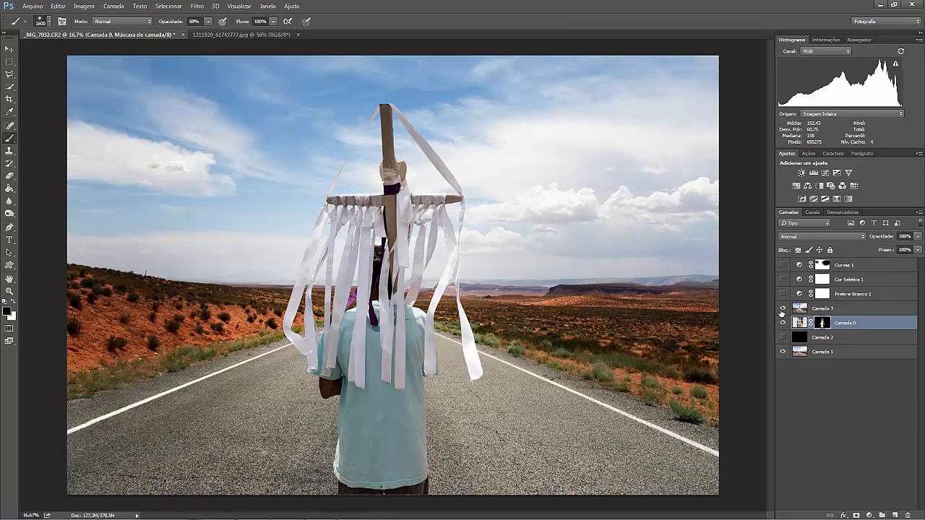
Hide Camada 3 and Camada 1 to examine the original photo on Camada 0, and review the Quick Selection and Brush tools.
left_click(782, 309)
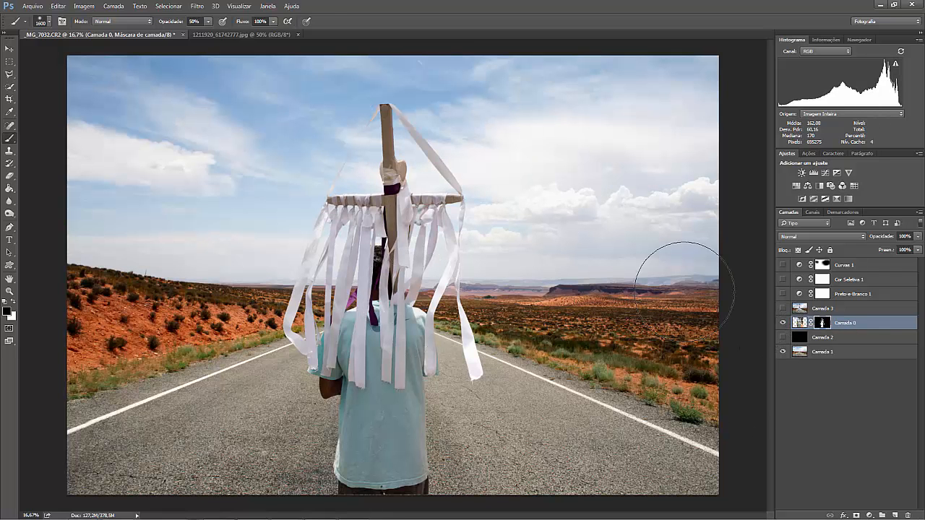
left_click(782, 352)
left_click(10, 86)
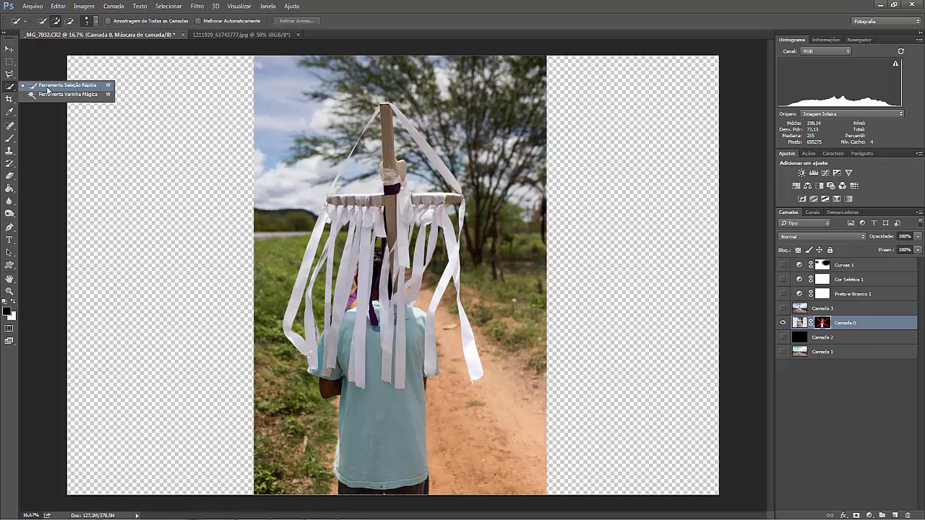
left_click(47, 87)
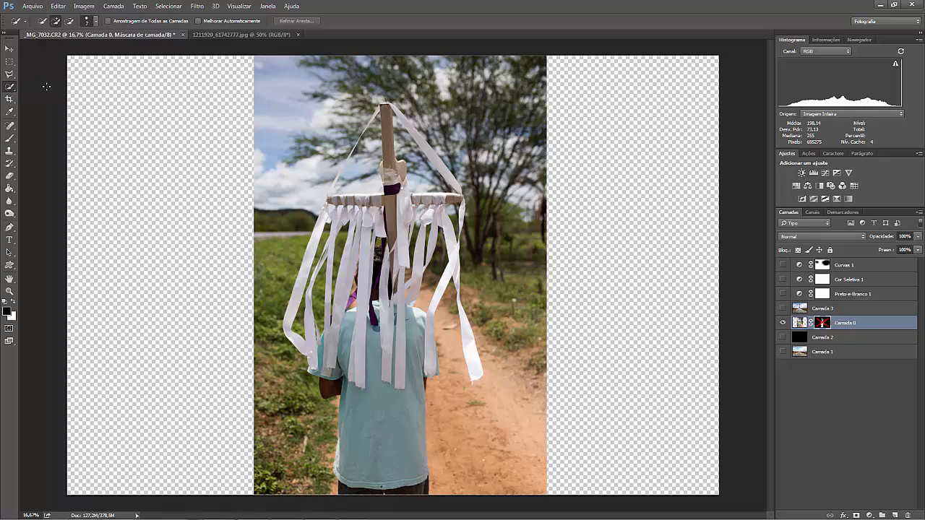
left_click(9, 140)
left_click(58, 137)
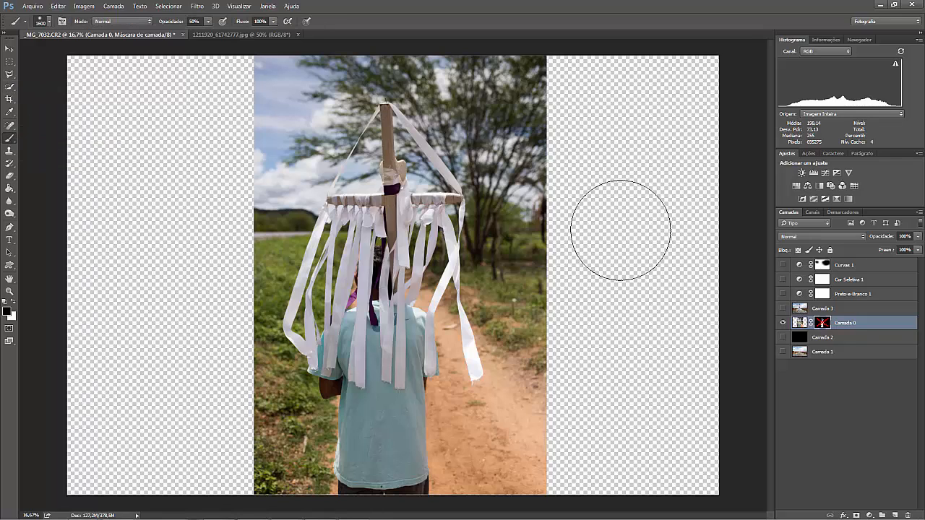
Re-enable the Camada 0 layer mask and show Curvas 1, Cor Seletiva 1, Preto-e-Branco 1 and Camada 3.
left_click(822, 323, "shift")
left_click_drag(783, 265, 782, 309)
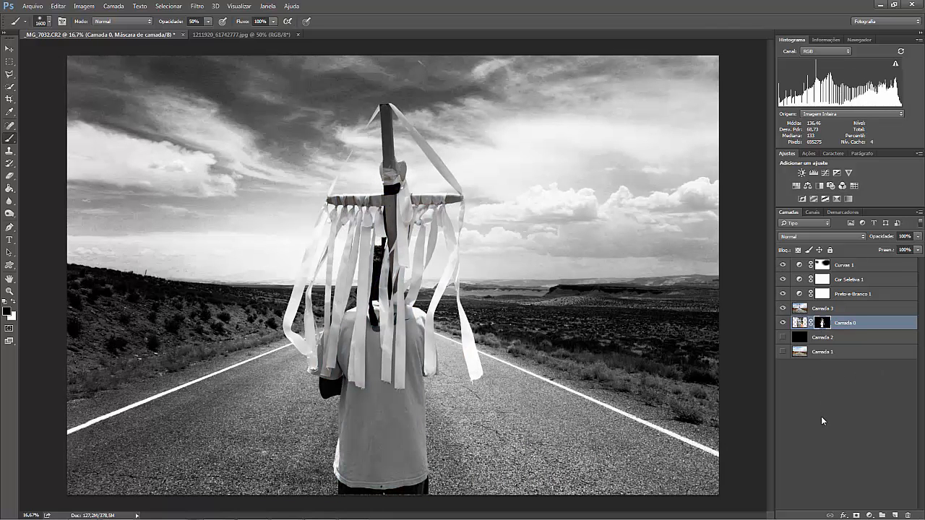